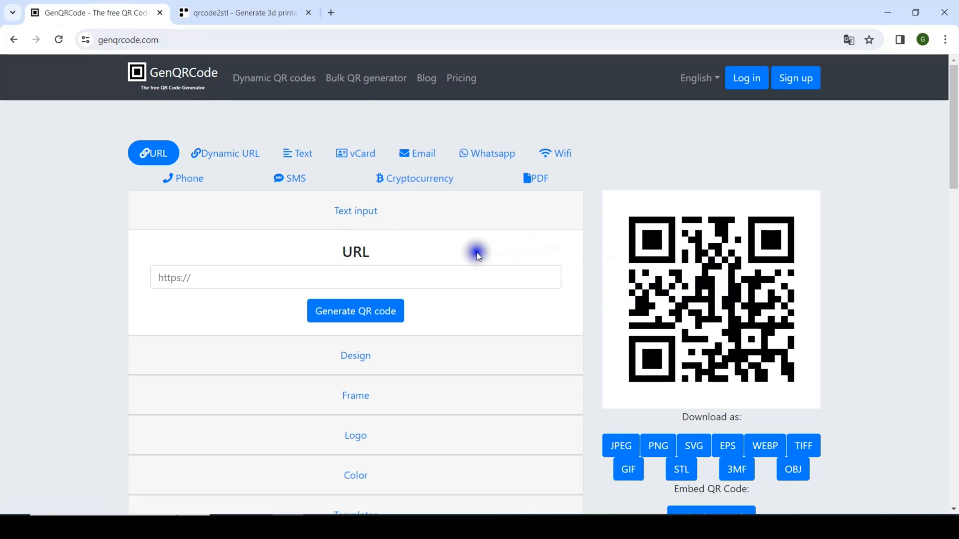
{"action": "left_click", "coordinate": [394, 279]}
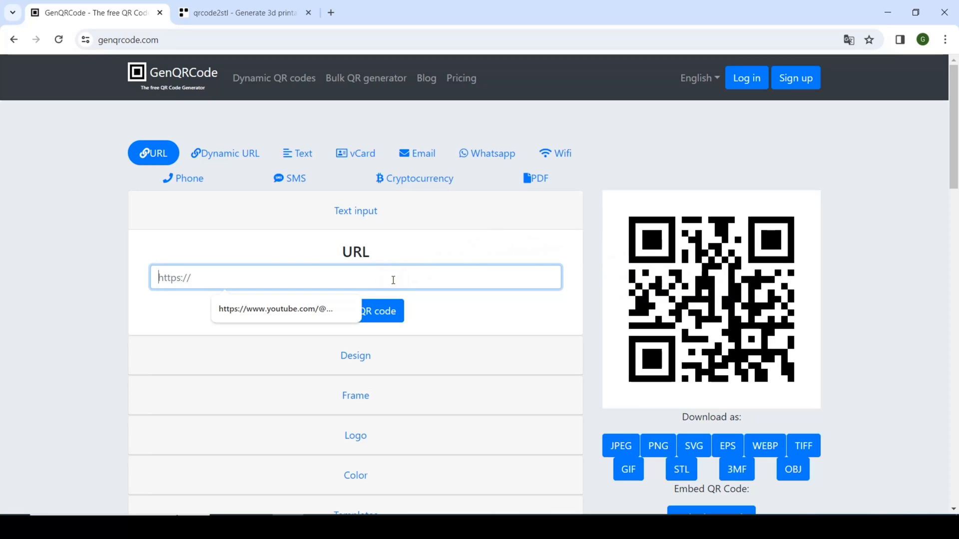
{"action": "left_click", "coordinate": [241, 245]}
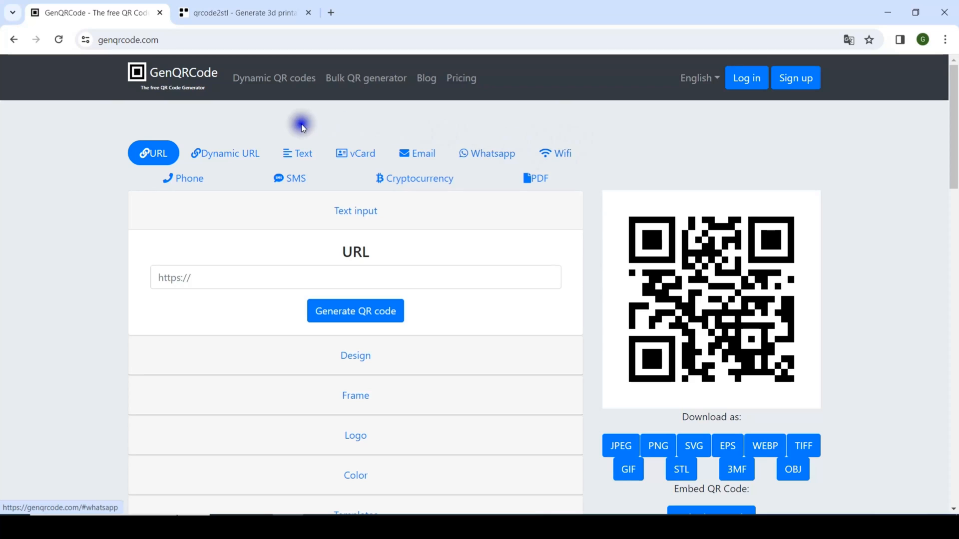
{"action": "left_click", "coordinate": [230, 279]}
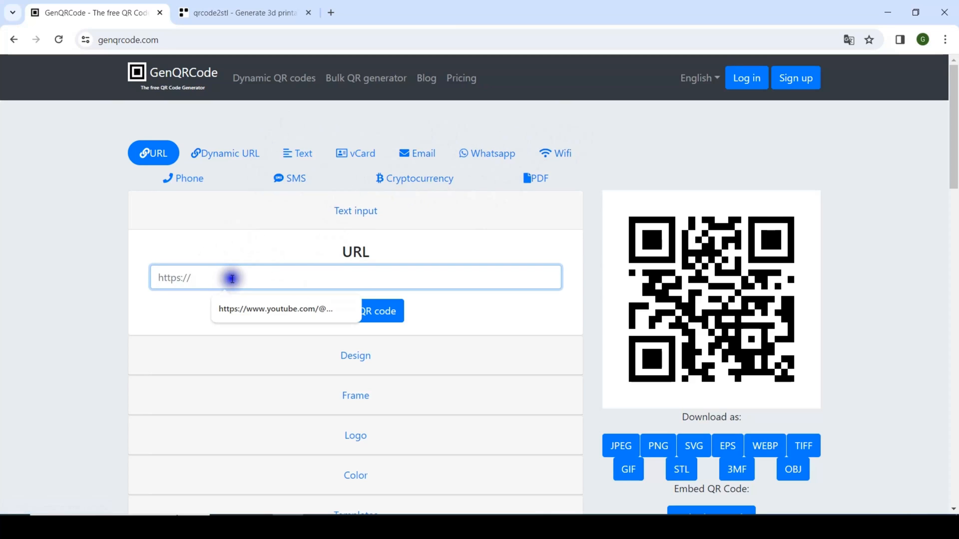
{"action": "left_click", "coordinate": [240, 309]}
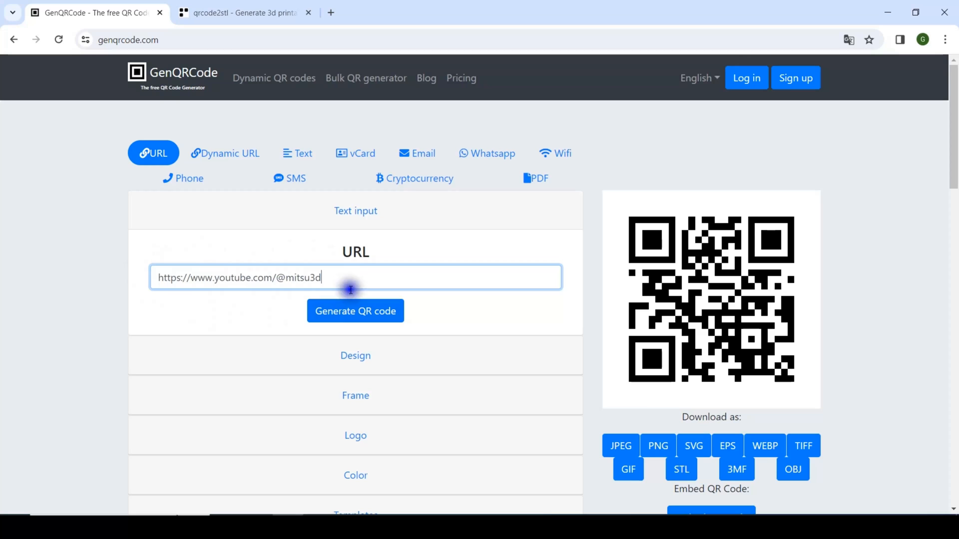
- Set the QR code's square shape to the large round dots in the first row of designs
{"action": "scroll", "coordinate": [358, 254], "scroll_direction": "down", "scroll_amount": 1}
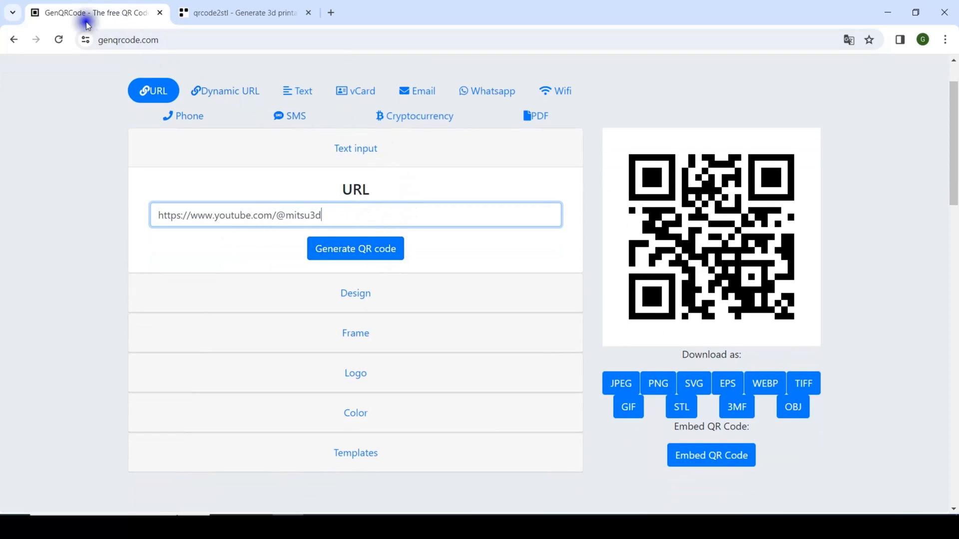
{"action": "scroll", "coordinate": [369, 190], "scroll_direction": "down", "scroll_amount": 1}
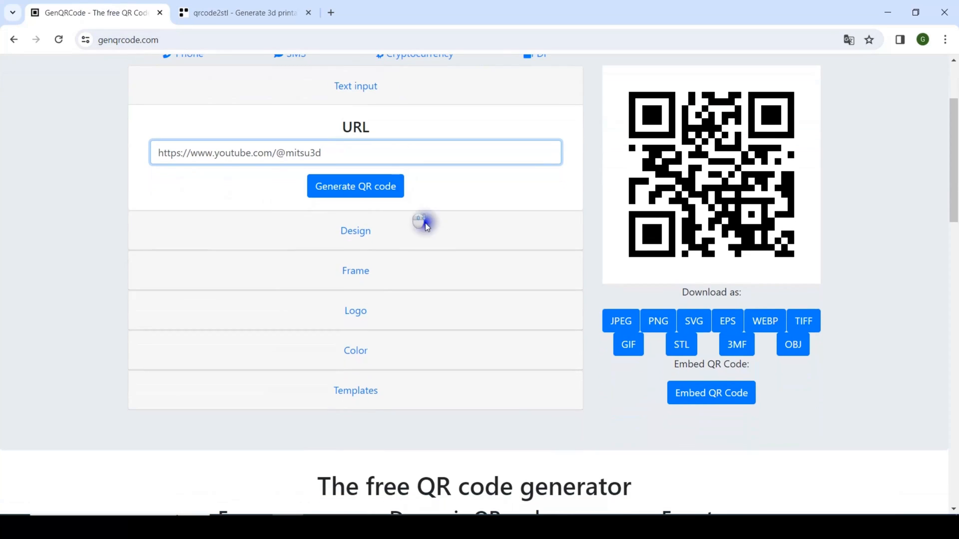
{"action": "left_click", "coordinate": [366, 233]}
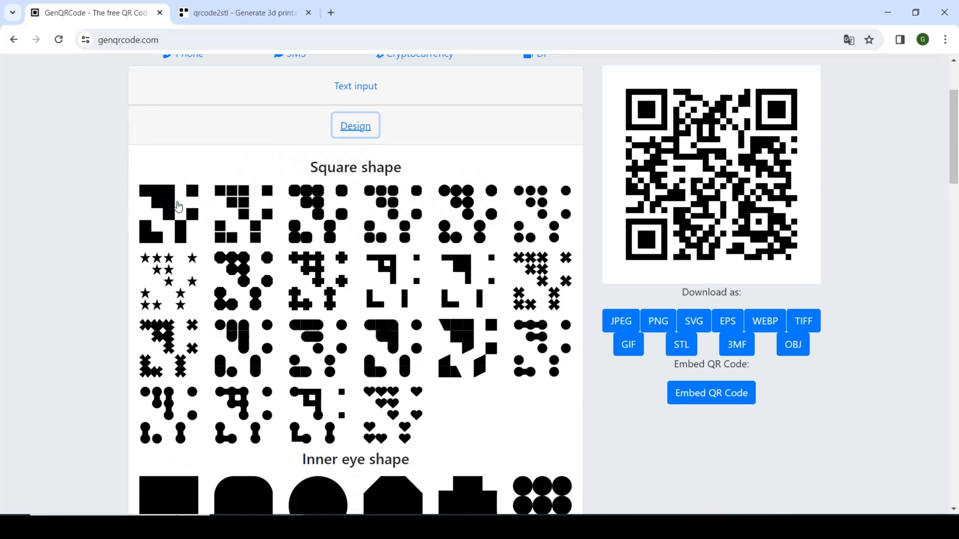
{"action": "left_click", "coordinate": [455, 206]}
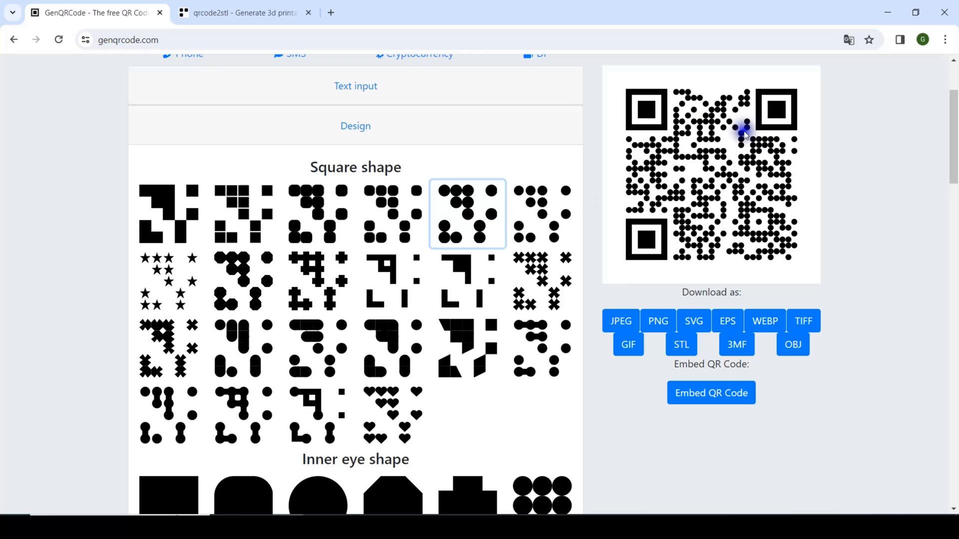
{"action": "left_click", "coordinate": [356, 125]}
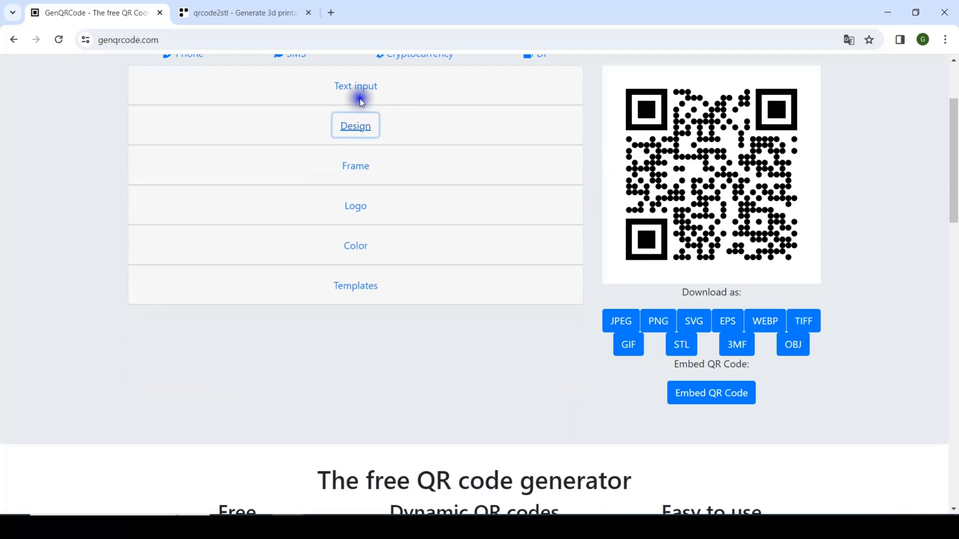
- Look through the frame and color options, and try the YouTube logo on the QR code before removing it
{"action": "left_click", "coordinate": [354, 168]}
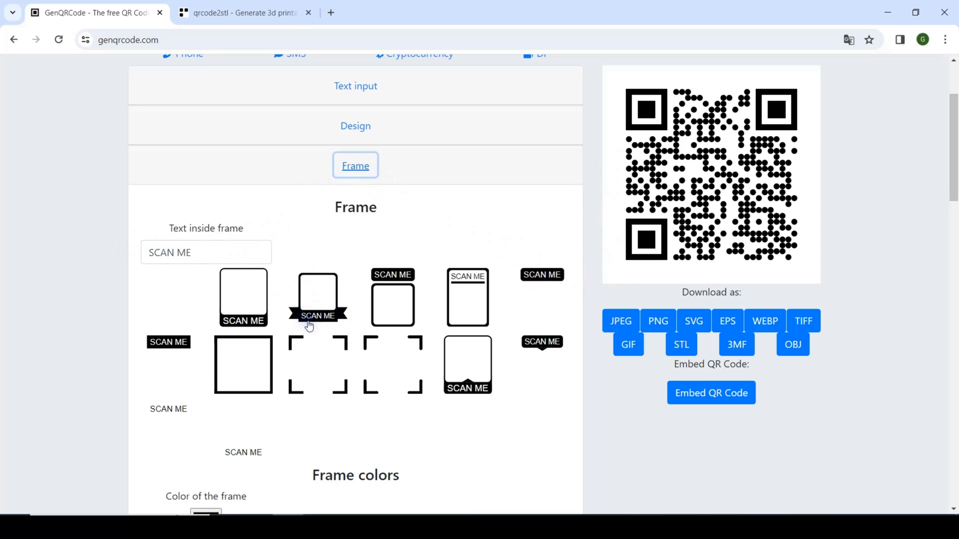
{"action": "left_click", "coordinate": [356, 166]}
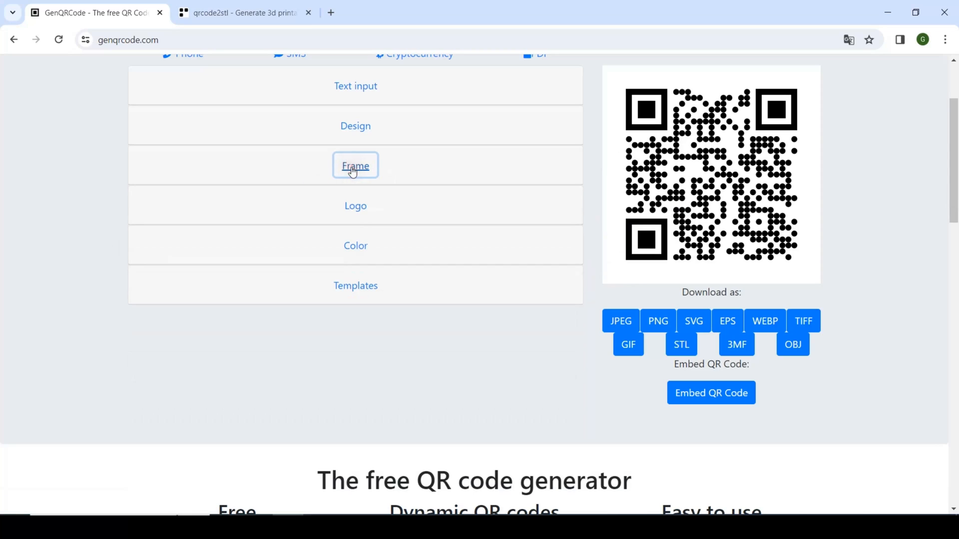
{"action": "left_click", "coordinate": [360, 209]}
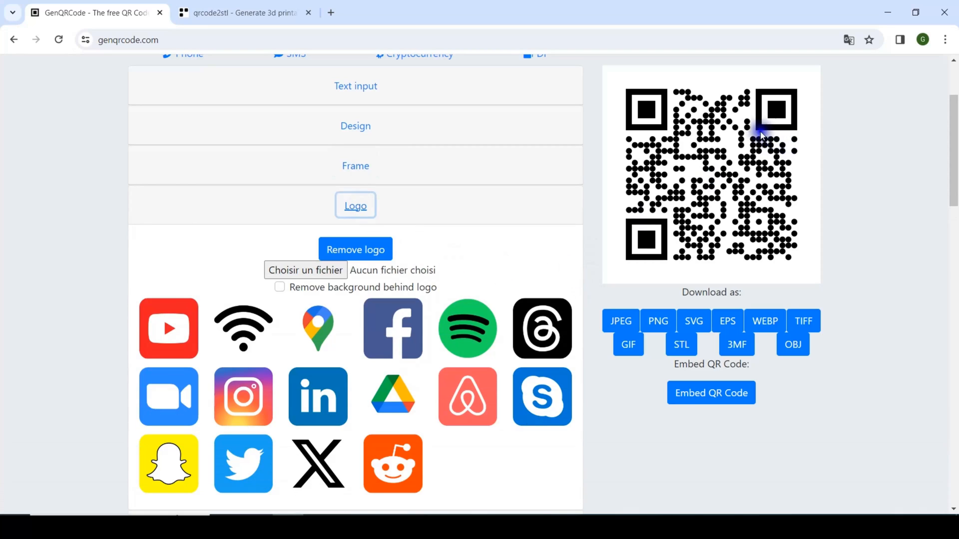
{"action": "left_click", "coordinate": [177, 331]}
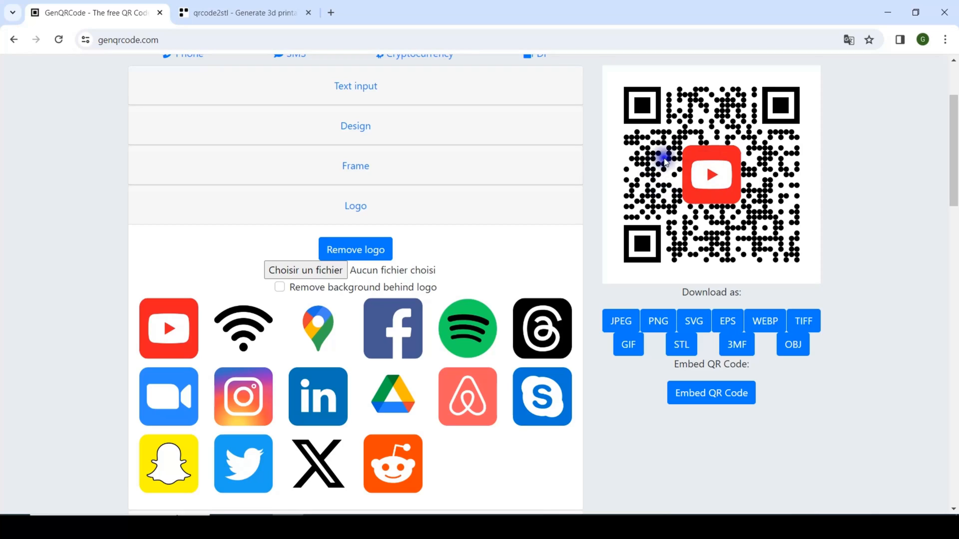
{"action": "left_click", "coordinate": [351, 249]}
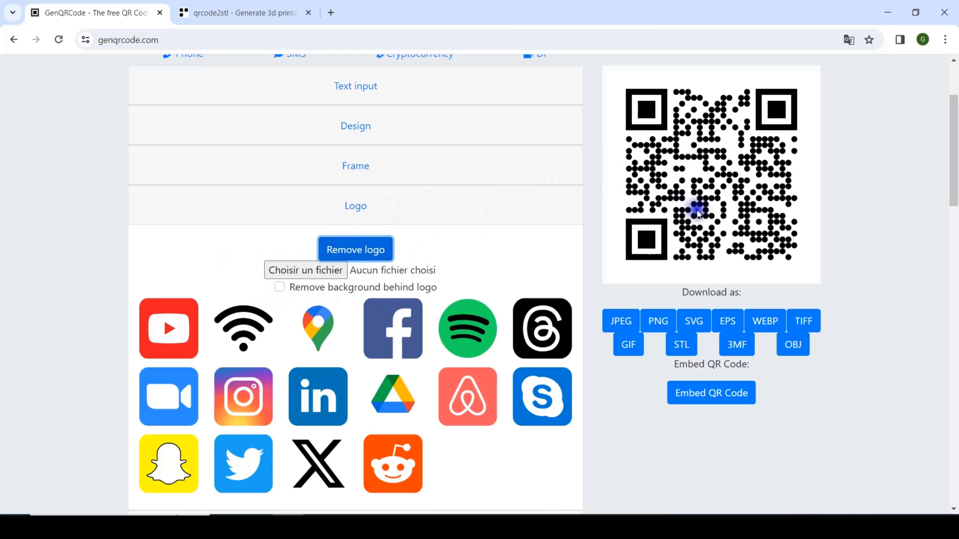
{"action": "left_click", "coordinate": [356, 208]}
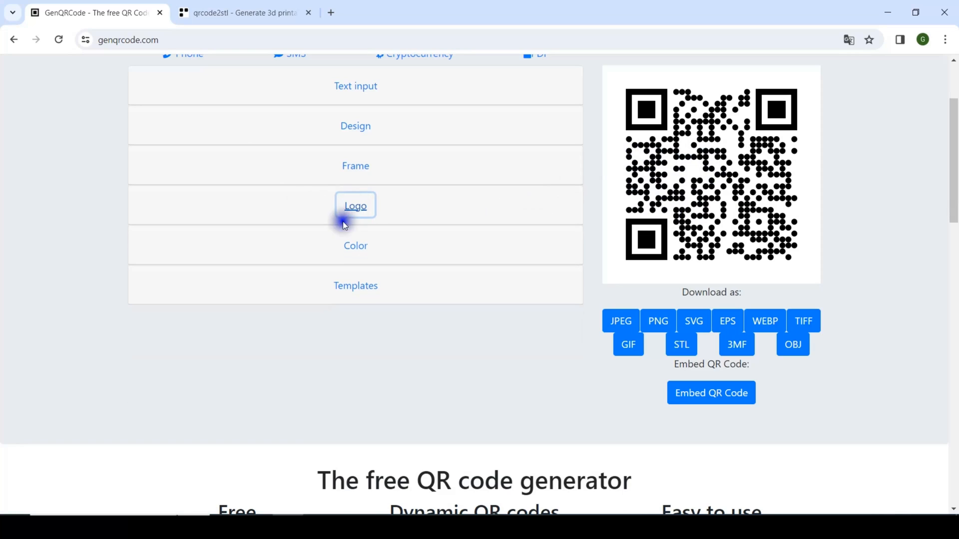
{"action": "left_click", "coordinate": [355, 247]}
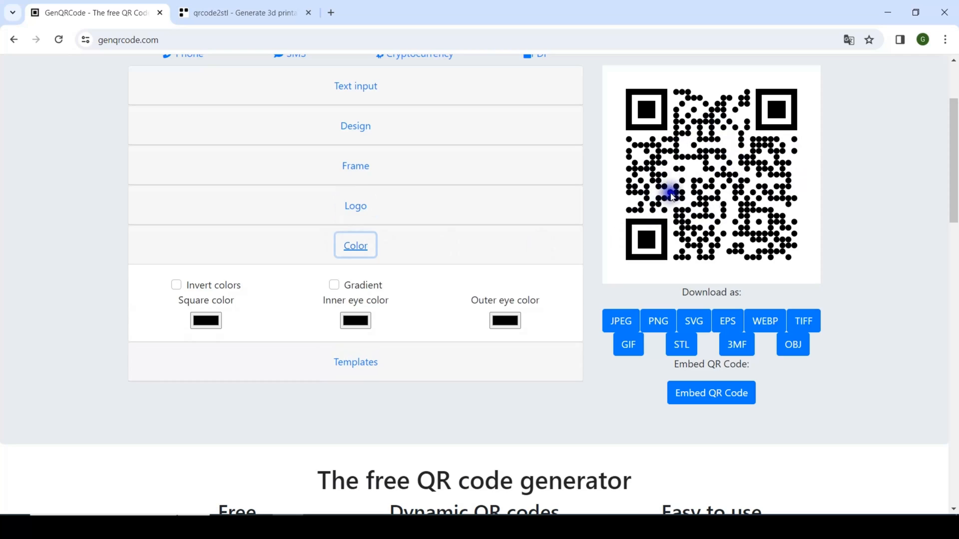
{"action": "left_click", "coordinate": [363, 251]}
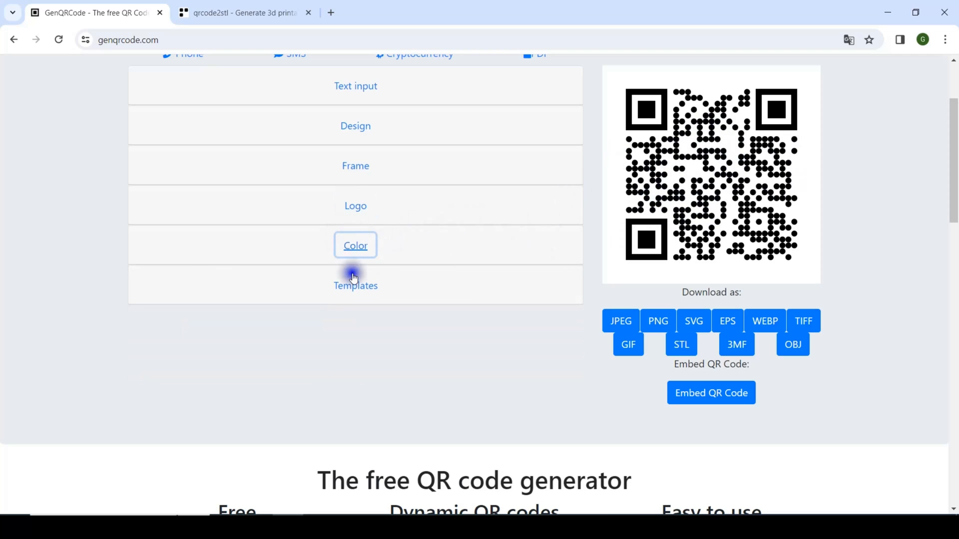
- Return to the URL entry and generate the QR code for the YouTube channel address
{"action": "scroll", "coordinate": [410, 259], "scroll_direction": "up", "scroll_amount": 3}
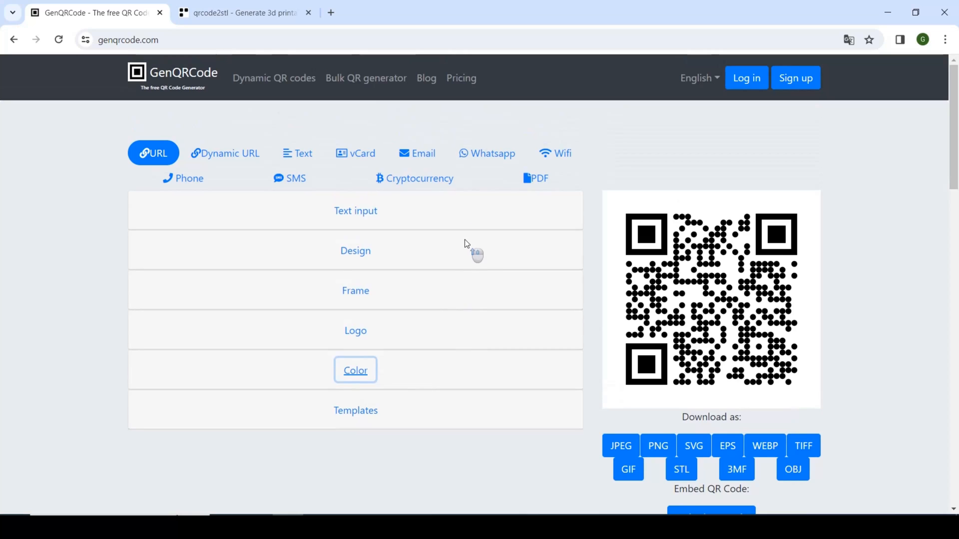
{"action": "left_click", "coordinate": [357, 213]}
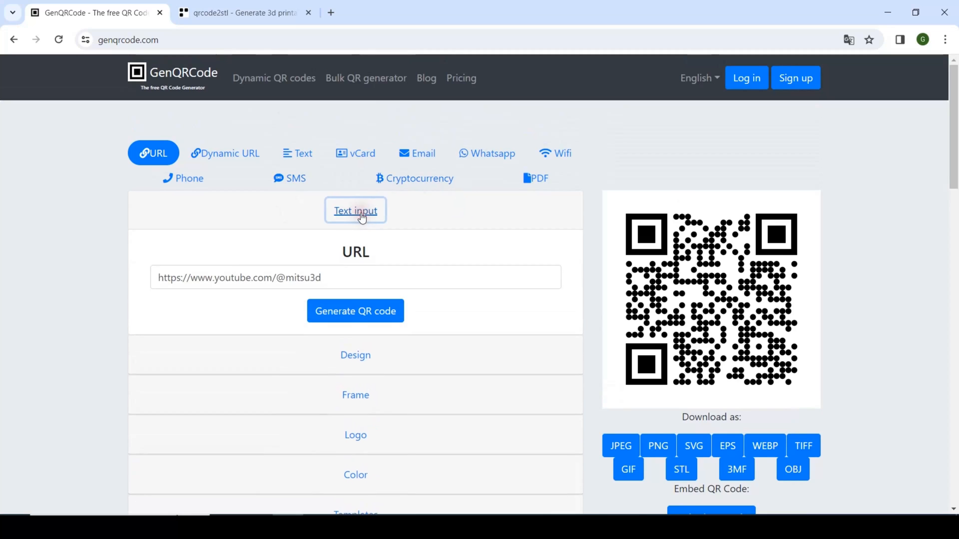
{"action": "left_click", "coordinate": [358, 310]}
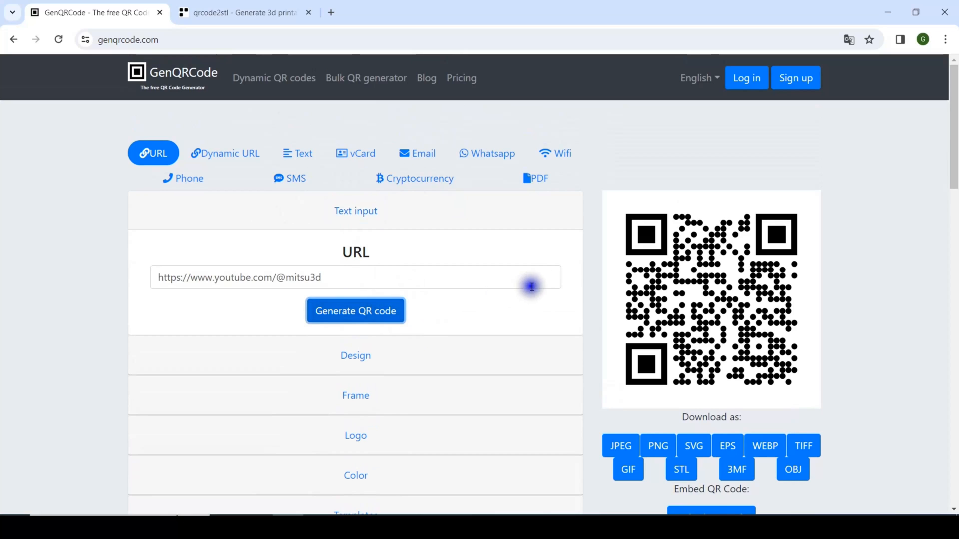
- Start an STL download of the QR code and set its image size to 40 mm
{"action": "scroll", "coordinate": [555, 287], "scroll_direction": "down", "scroll_amount": 1}
{"action": "scroll", "coordinate": [783, 253], "scroll_direction": "down", "scroll_amount": 1}
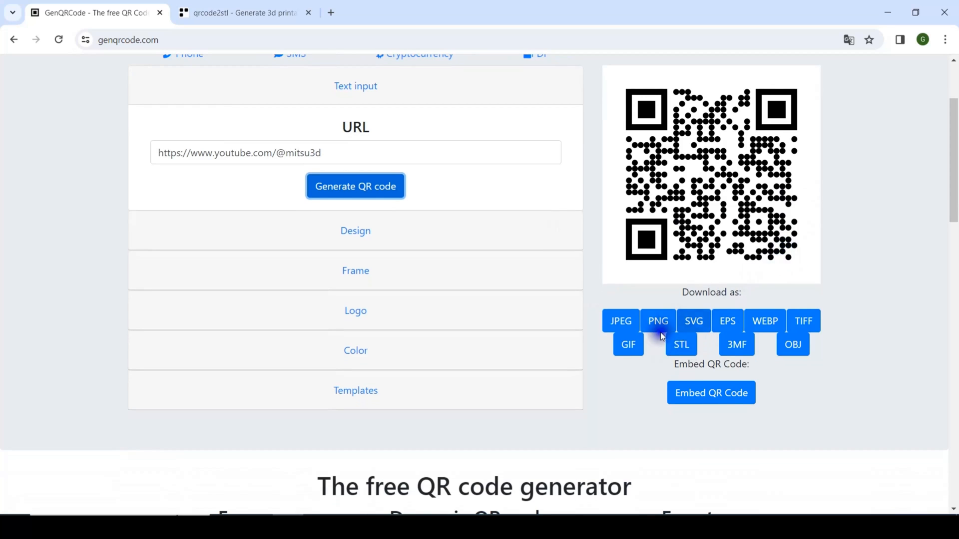
{"action": "left_click", "coordinate": [683, 346]}
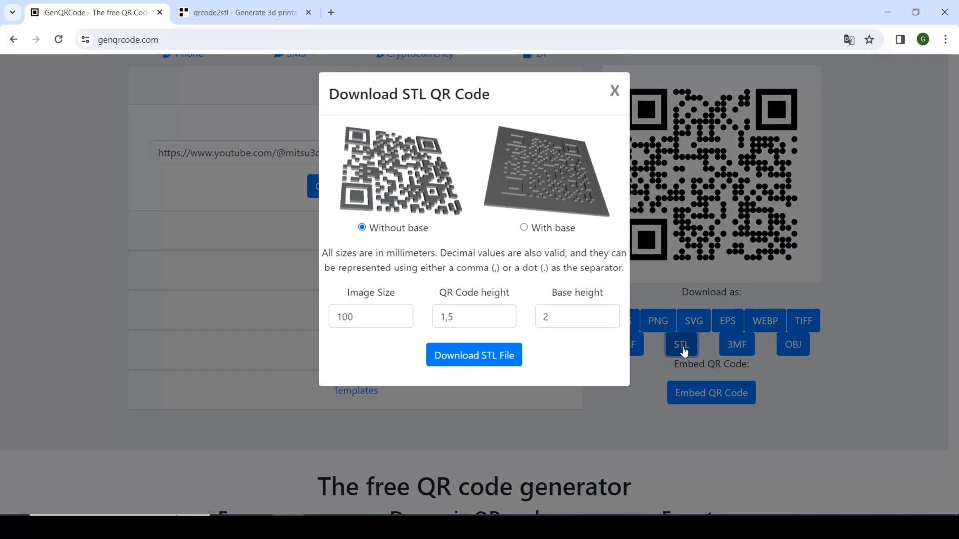
{"action": "left_click_drag", "start_coordinate": [354, 317], "coordinate": [332, 321]}
{"action": "type", "text": "40"}
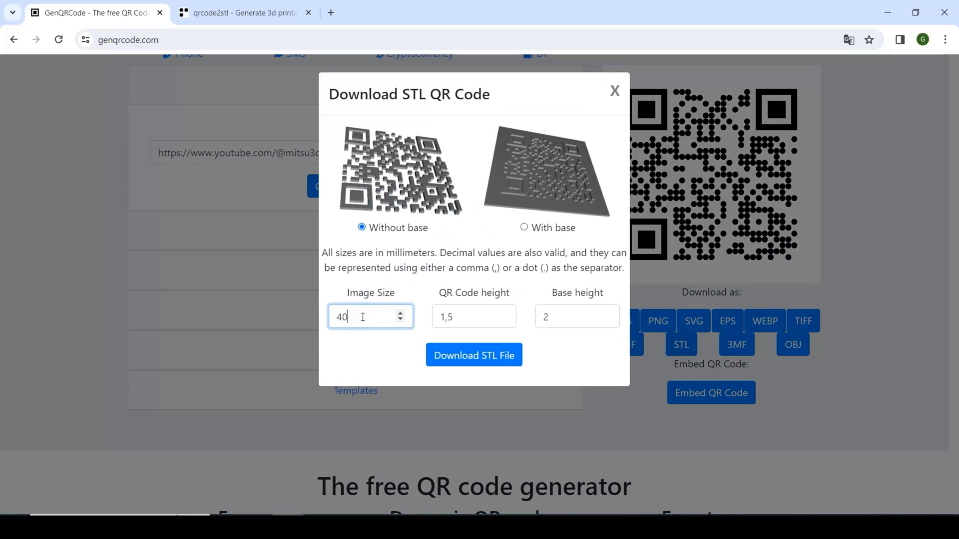
{"action": "left_click", "coordinate": [398, 286]}
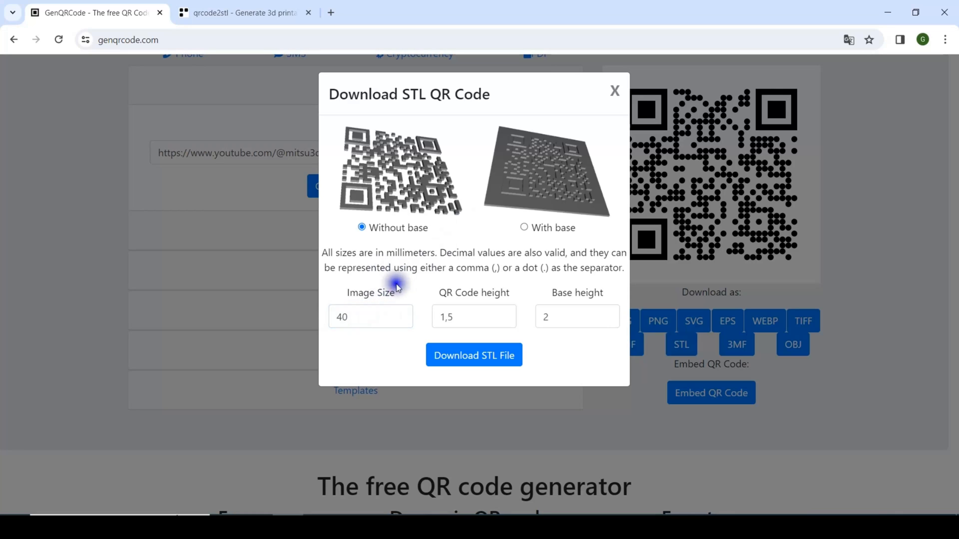
- Download the STL file with a base, using 0.6 mm for both the QR code height and the base height
{"action": "left_click", "coordinate": [525, 227]}
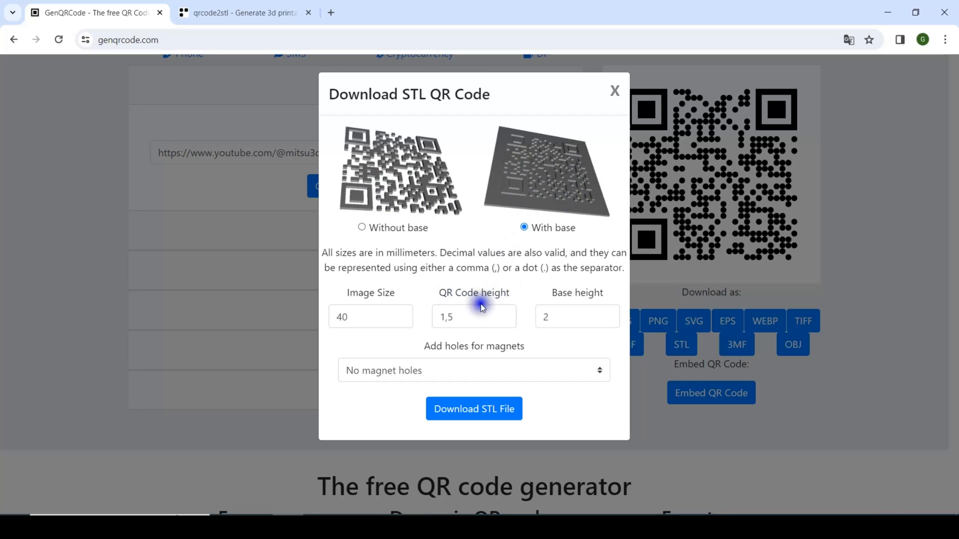
{"action": "left_click_drag", "start_coordinate": [468, 317], "coordinate": [432, 319]}
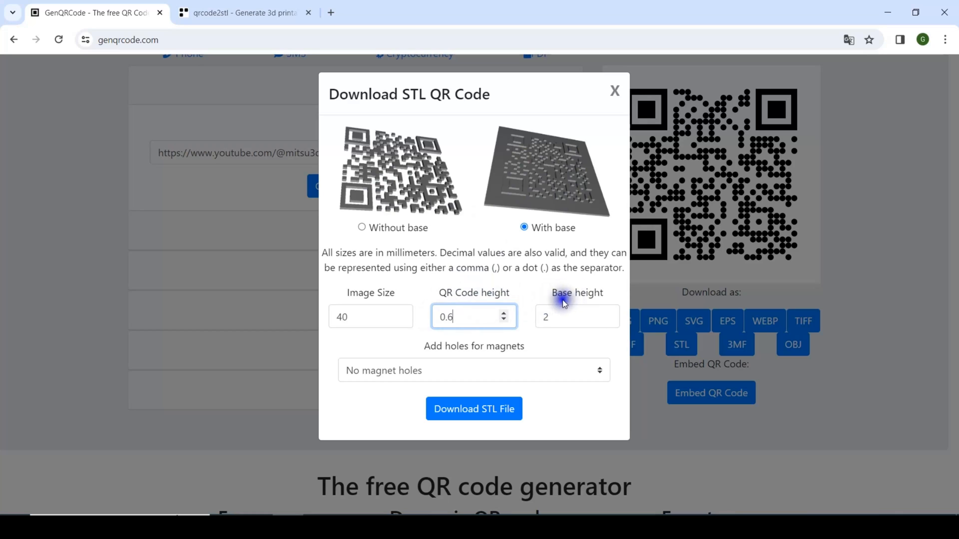
{"action": "left_click", "coordinate": [566, 318]}
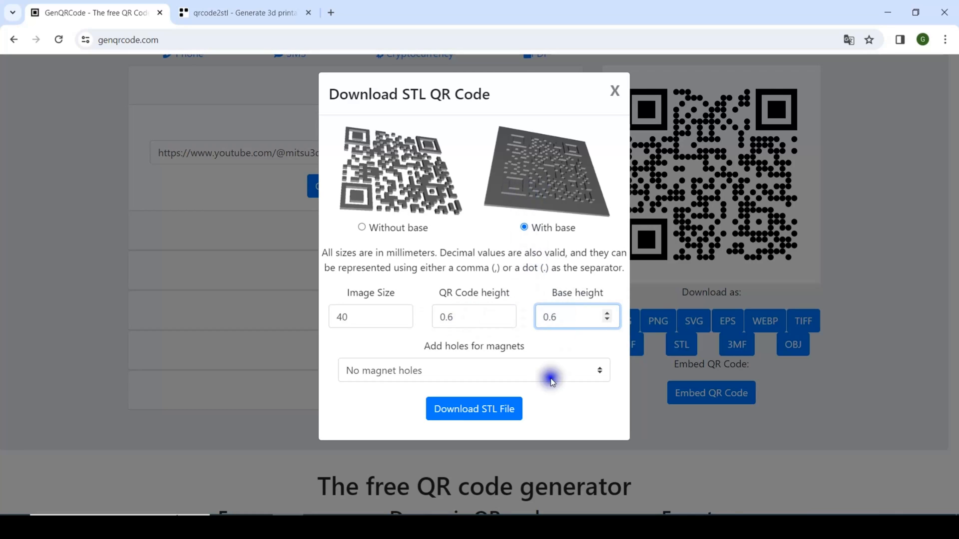
{"action": "left_click", "coordinate": [468, 409]}
{"action": "left_click", "coordinate": [272, 19]}
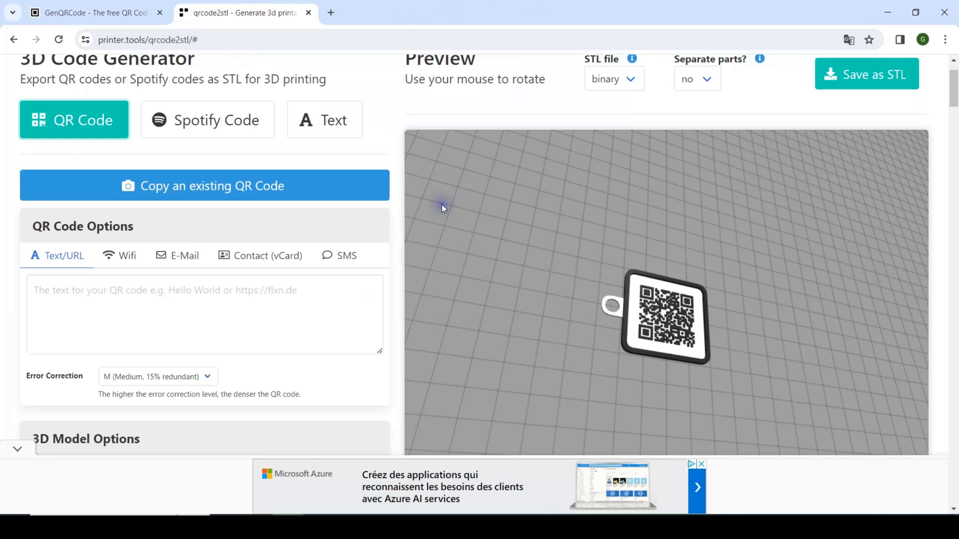
{"action": "left_click", "coordinate": [107, 300]}
{"action": "left_click", "coordinate": [115, 277]}
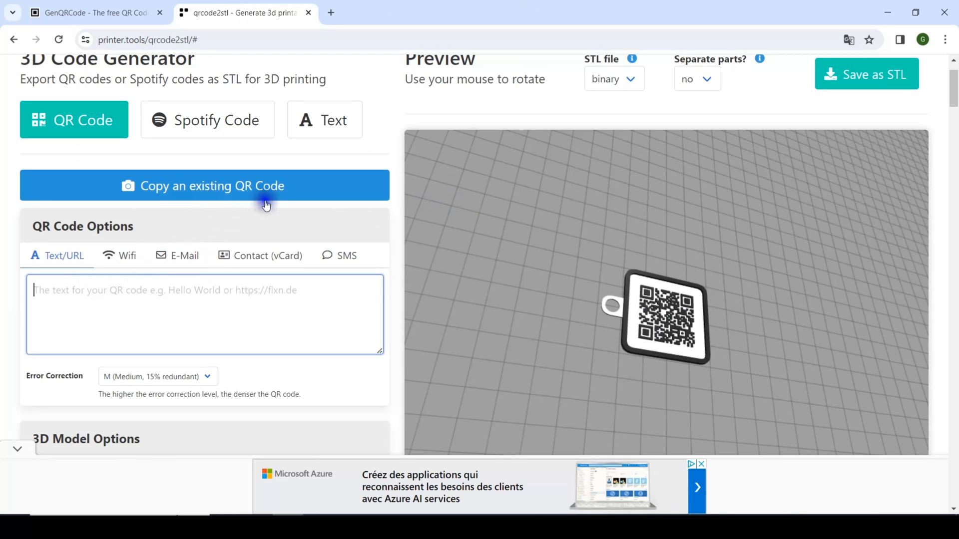
{"action": "left_click", "coordinate": [84, 124]}
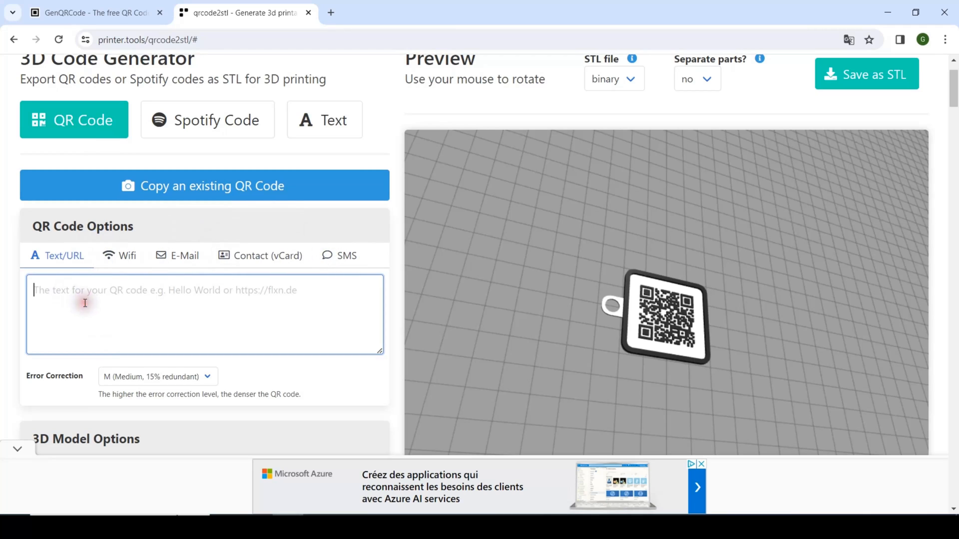
{"action": "type", "text": "https://www.youtube.com/@mitsuhd"}
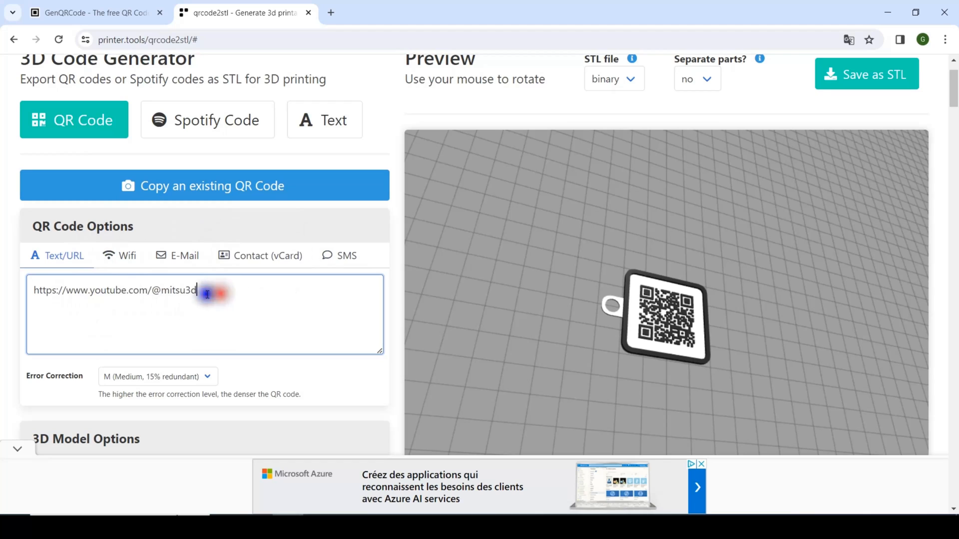
- Set the base of the 3D model to a width of 40 mm and a depth of 0.6 mm
{"action": "scroll", "coordinate": [250, 247], "scroll_direction": "down", "scroll_amount": 4}
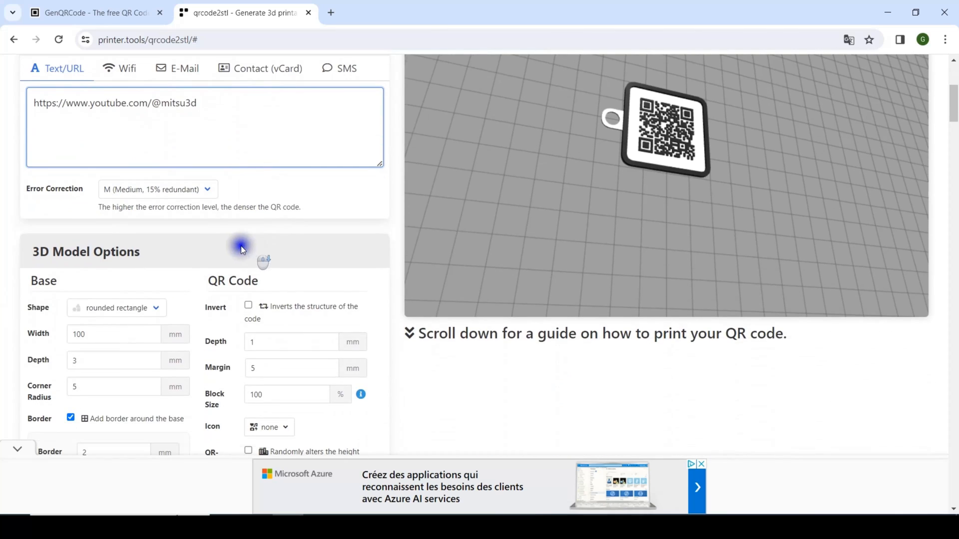
{"action": "scroll", "coordinate": [160, 230], "scroll_direction": "down", "scroll_amount": 1}
{"action": "left_click_drag", "start_coordinate": [106, 272], "coordinate": [71, 272]}
{"action": "type", "text": "40"}
{"action": "left_click", "coordinate": [106, 300]}
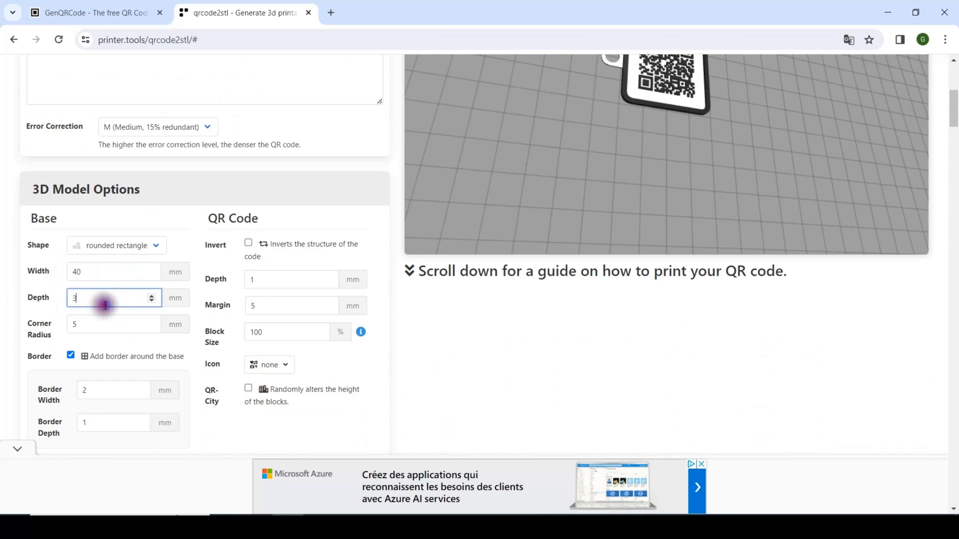
{"action": "left_click_drag", "start_coordinate": [97, 303], "coordinate": [74, 298]}
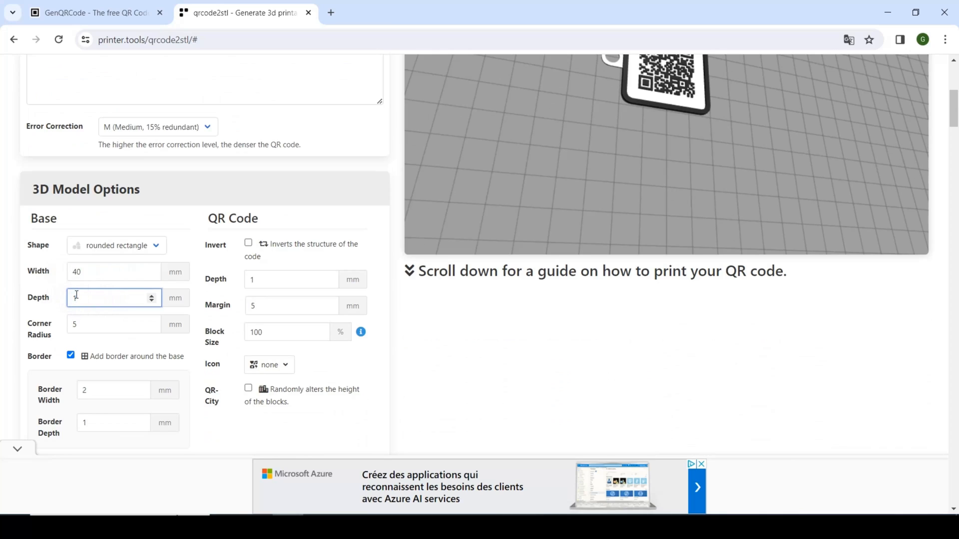
{"action": "left_click_drag", "start_coordinate": [85, 298], "coordinate": [69, 306]}
{"action": "type", "text": "0.6"}
{"action": "left_click", "coordinate": [122, 271]}
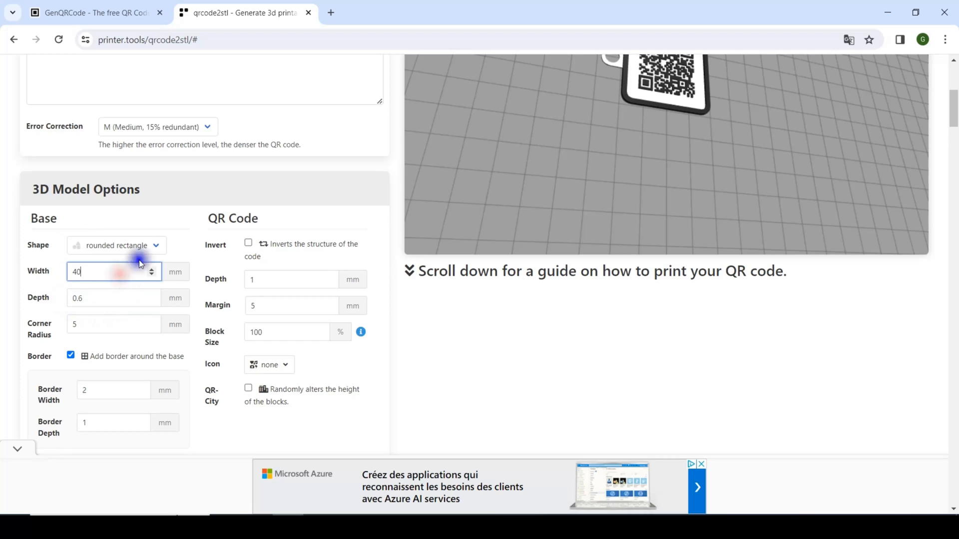
- Set the depth of the QR code part of the 3D model to 0.6 mm
{"action": "left_click", "coordinate": [227, 283]}
{"action": "type", "text": "0.6"}
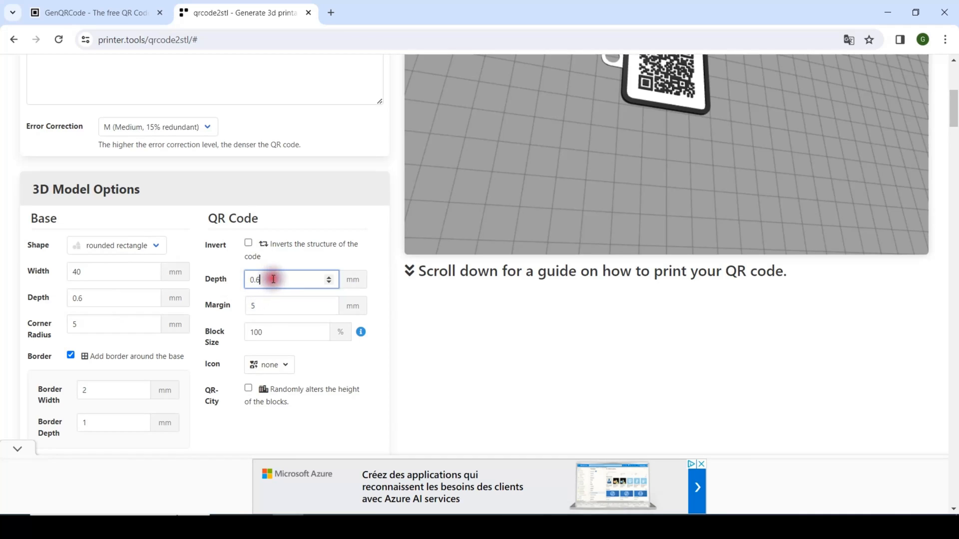
{"action": "left_click", "coordinate": [266, 310]}
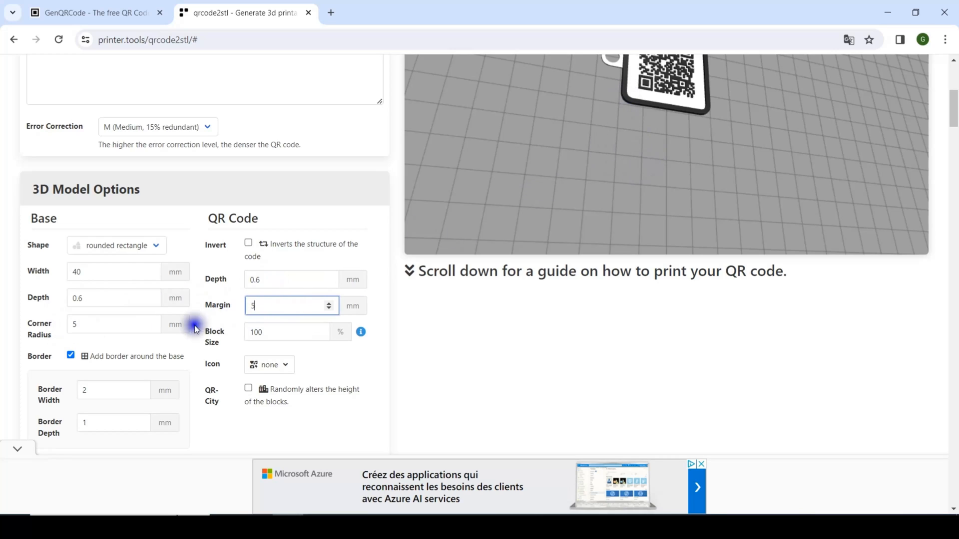
{"action": "left_click", "coordinate": [264, 332]}
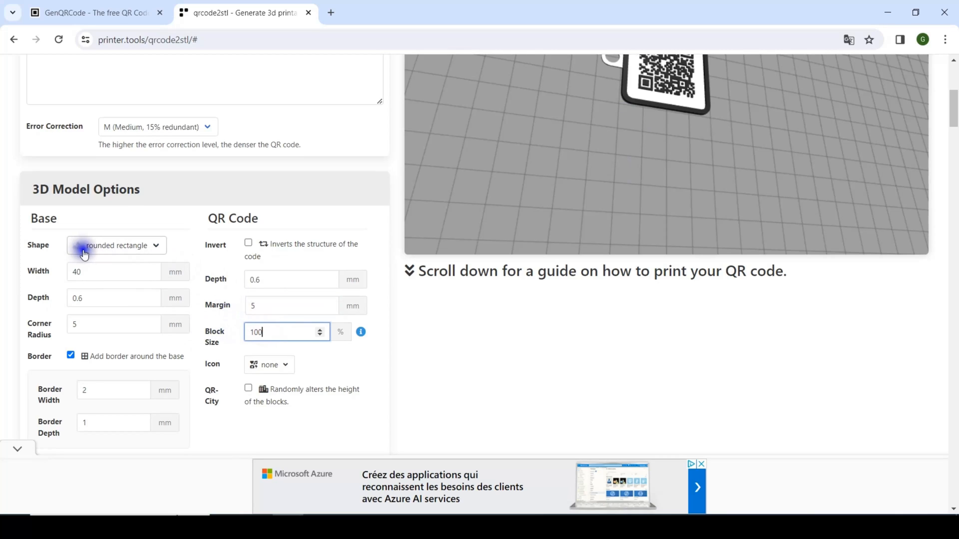
- Generate the 3D model of the QR code from the current base, border and code options
{"action": "scroll", "coordinate": [83, 252], "scroll_direction": "down", "scroll_amount": 2}
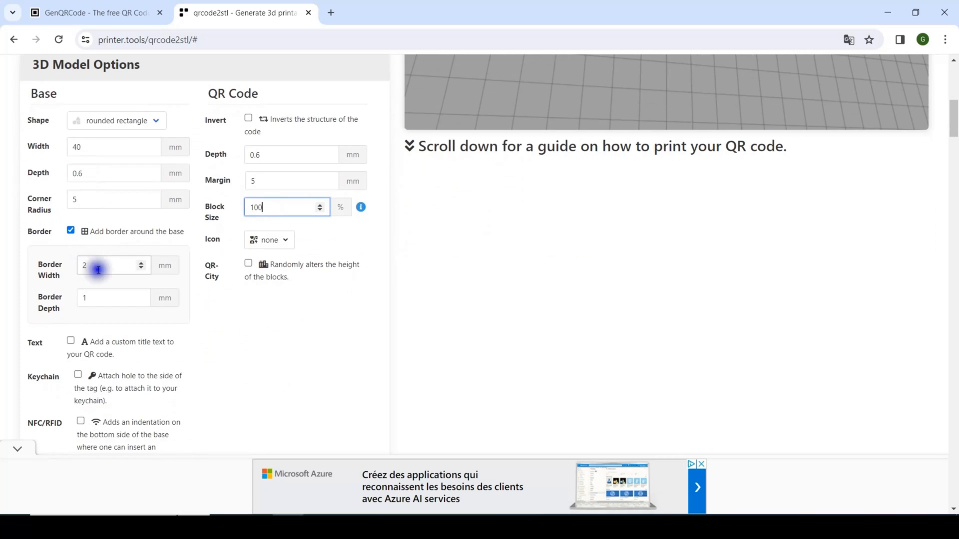
{"action": "scroll", "coordinate": [478, 183], "scroll_direction": "up", "scroll_amount": 2}
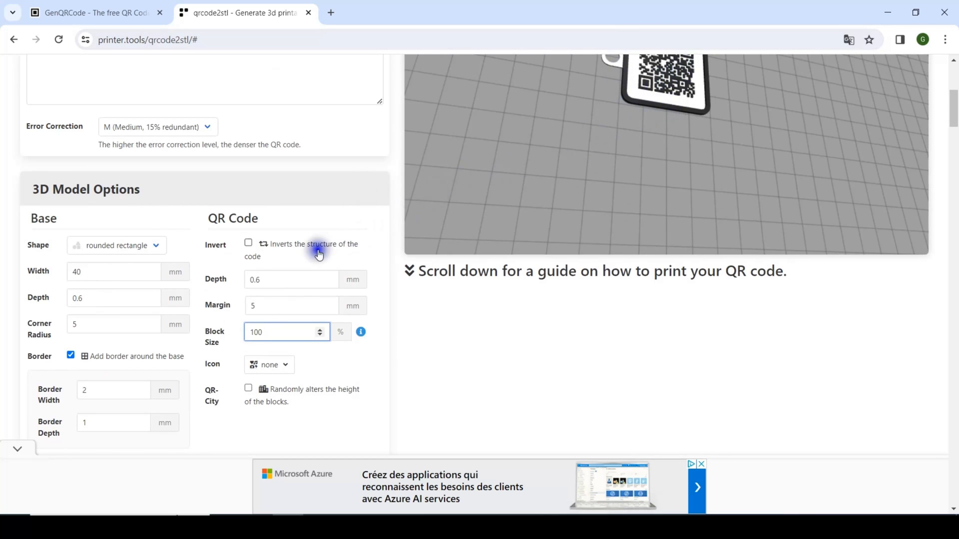
{"action": "scroll", "coordinate": [301, 261], "scroll_direction": "down", "scroll_amount": 3}
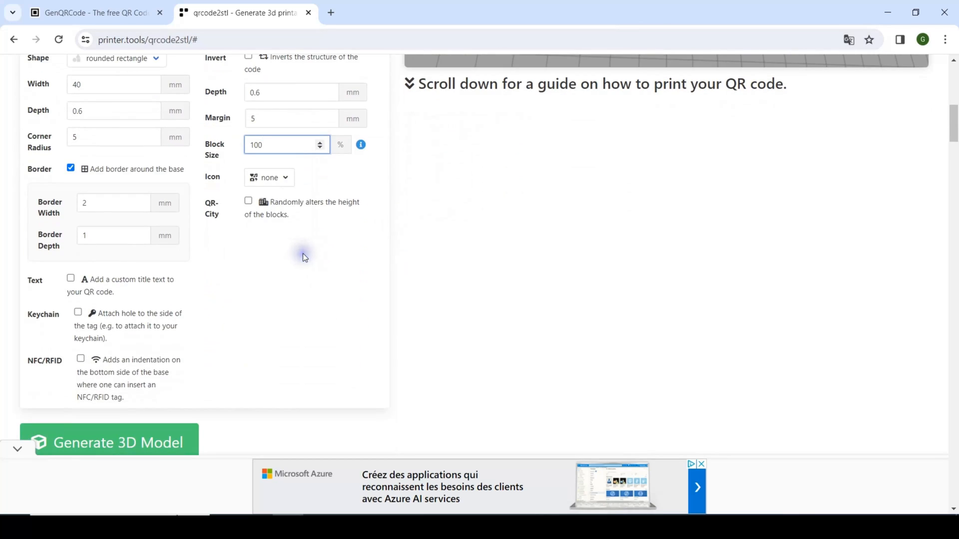
{"action": "scroll", "coordinate": [303, 253], "scroll_direction": "down", "scroll_amount": 3}
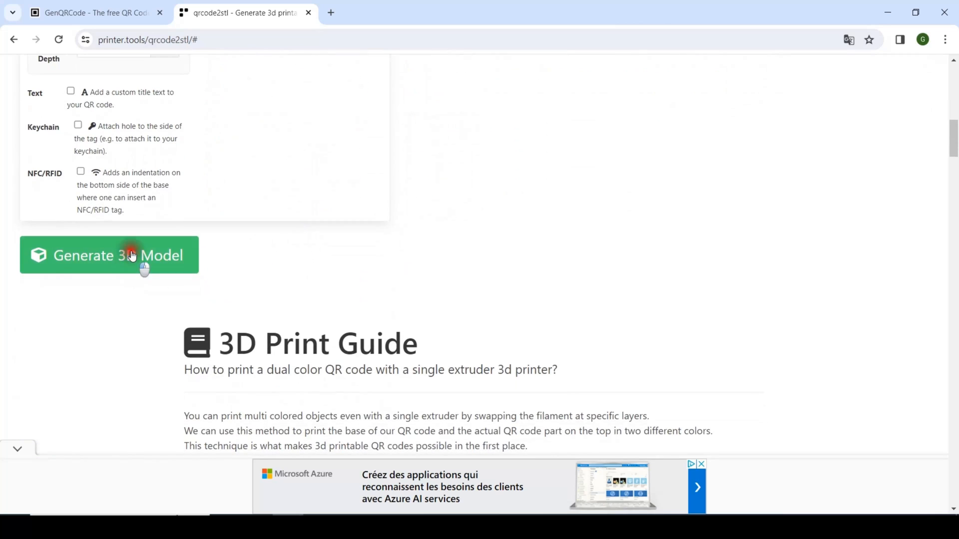
{"action": "left_click", "coordinate": [132, 256]}
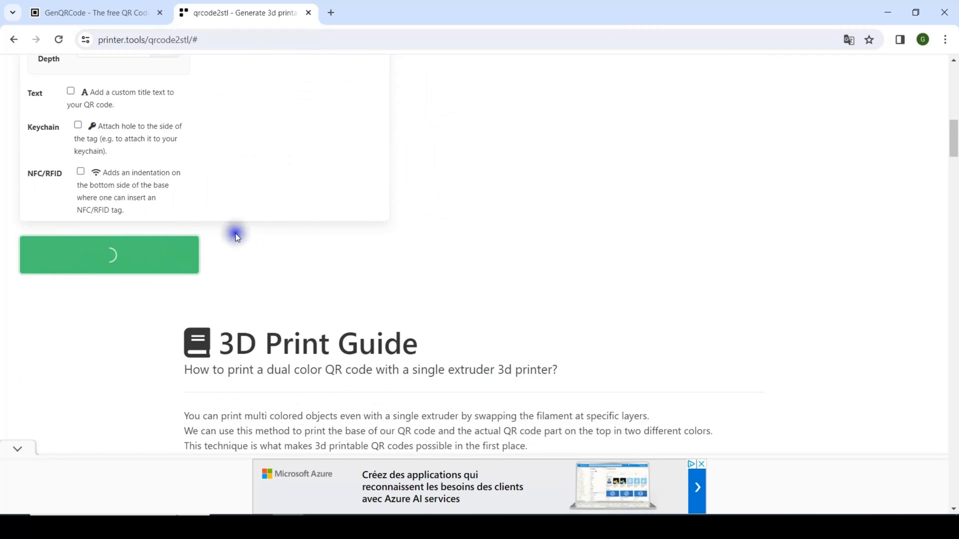
- Examine the generated QR code tag in the 3D preview from the front and at an angle
{"action": "left_click", "coordinate": [279, 239]}
{"action": "scroll", "coordinate": [394, 245], "scroll_direction": "up", "scroll_amount": 10}
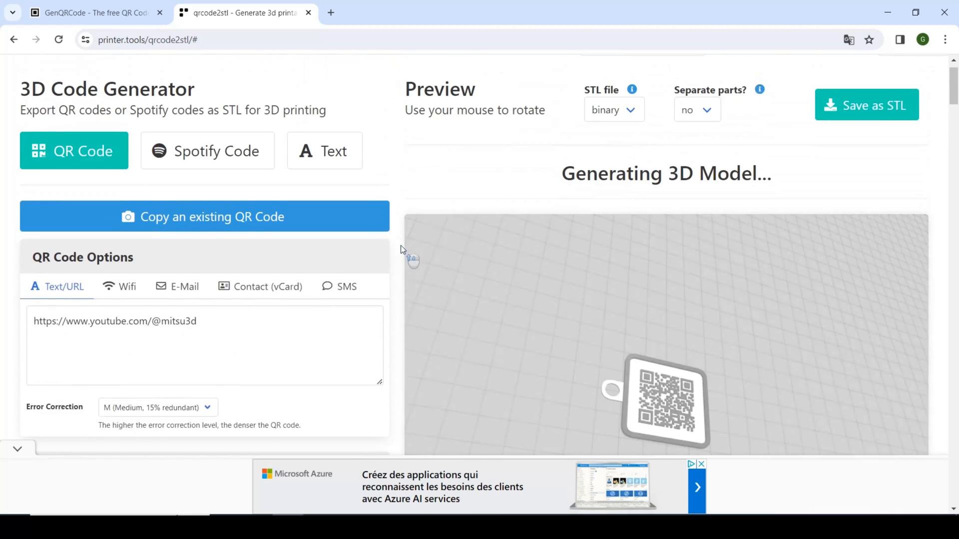
{"action": "scroll", "coordinate": [382, 283], "scroll_direction": "down", "scroll_amount": 10}
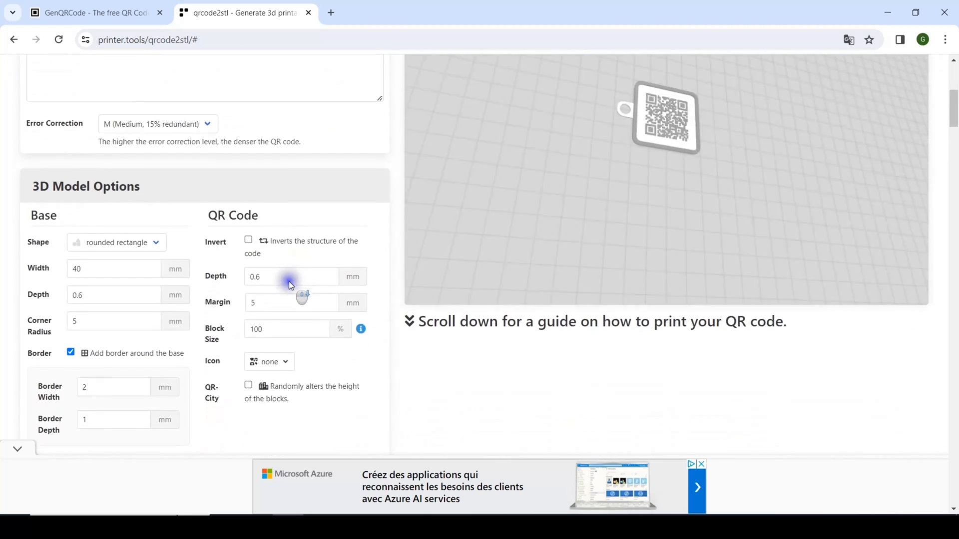
{"action": "scroll", "coordinate": [291, 285], "scroll_direction": "down", "scroll_amount": 1}
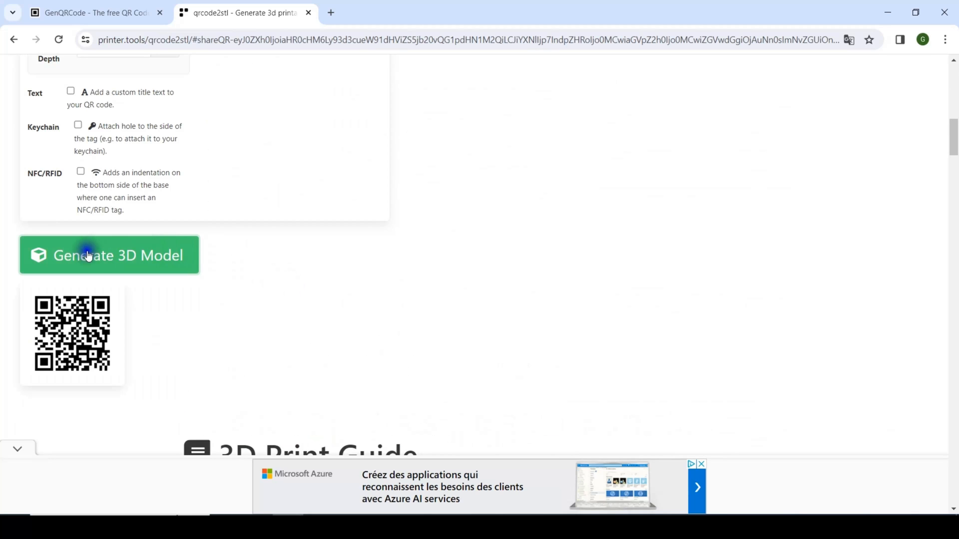
{"action": "scroll", "coordinate": [535, 181], "scroll_direction": "up", "scroll_amount": 7}
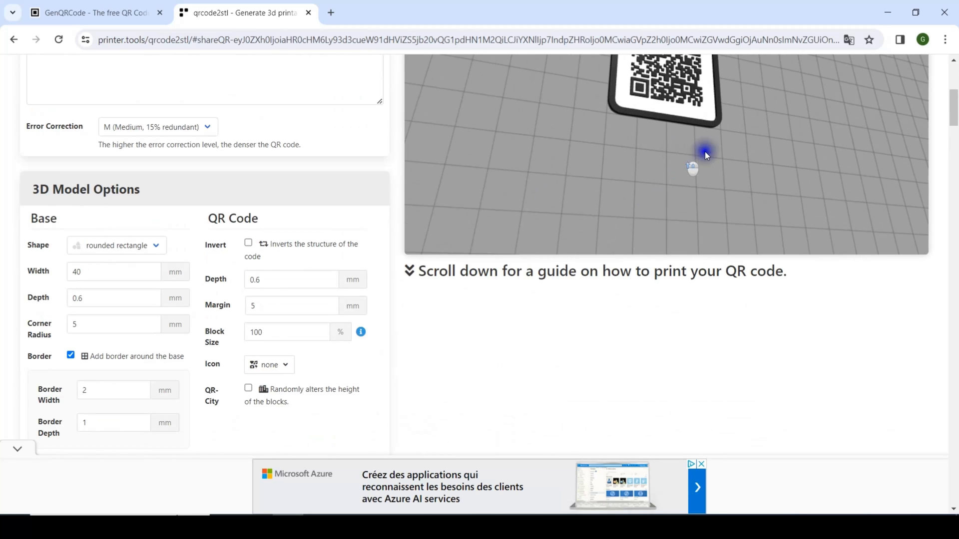
{"action": "scroll", "coordinate": [705, 151], "scroll_direction": "up", "scroll_amount": 4}
{"action": "left_click_drag", "start_coordinate": [778, 179], "coordinate": [793, 146]}
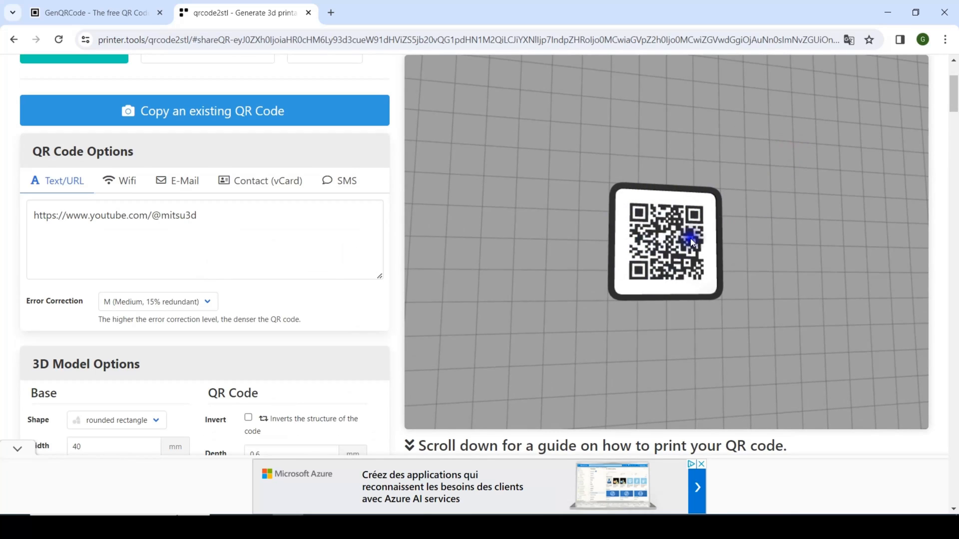
{"action": "scroll", "coordinate": [691, 258], "scroll_direction": "up", "scroll_amount": 3}
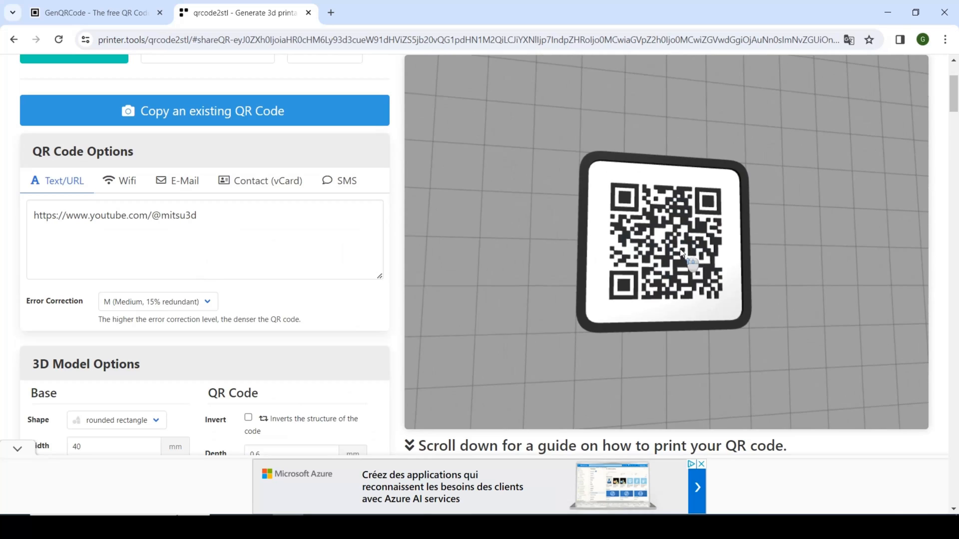
{"action": "left_click_drag", "start_coordinate": [774, 281], "coordinate": [787, 263]}
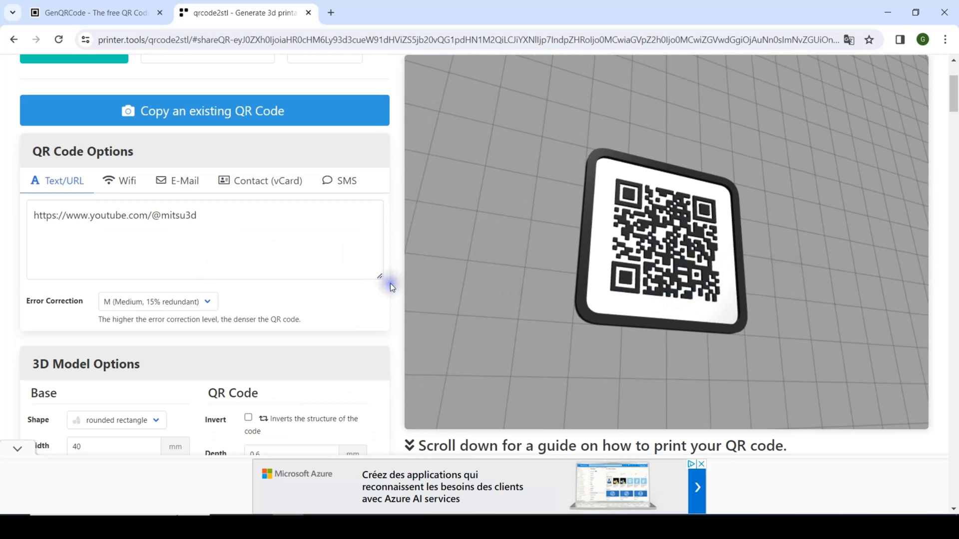
- Add a keychain hole to the tag and regenerate the 3D model
{"action": "scroll", "coordinate": [285, 305], "scroll_direction": "down", "scroll_amount": 4}
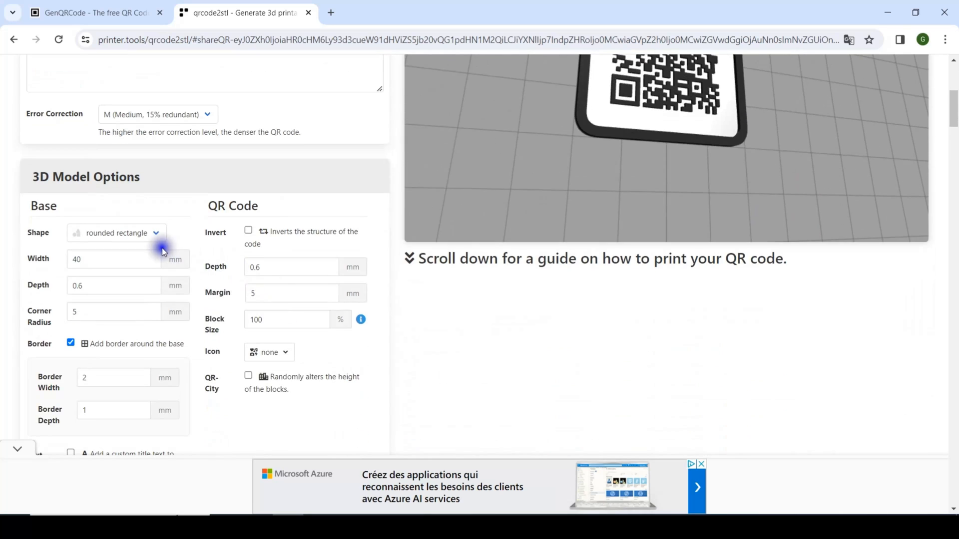
{"action": "scroll", "coordinate": [162, 250], "scroll_direction": "down", "scroll_amount": 6}
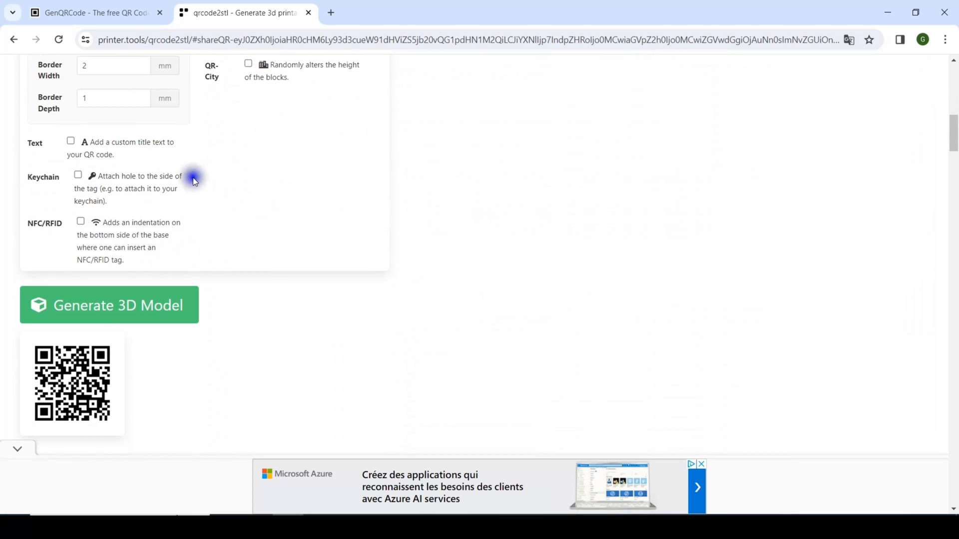
{"action": "left_click", "coordinate": [78, 175]}
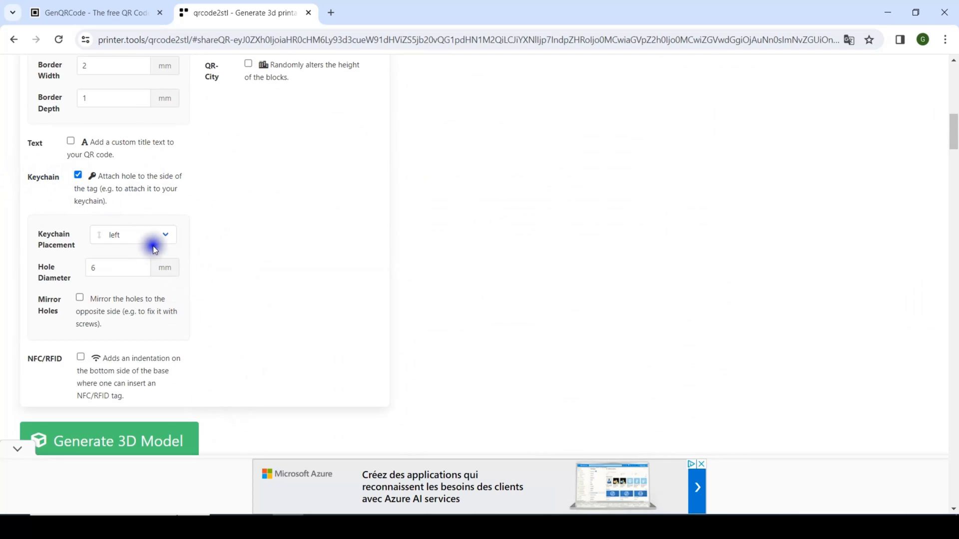
{"action": "left_click", "coordinate": [123, 439]}
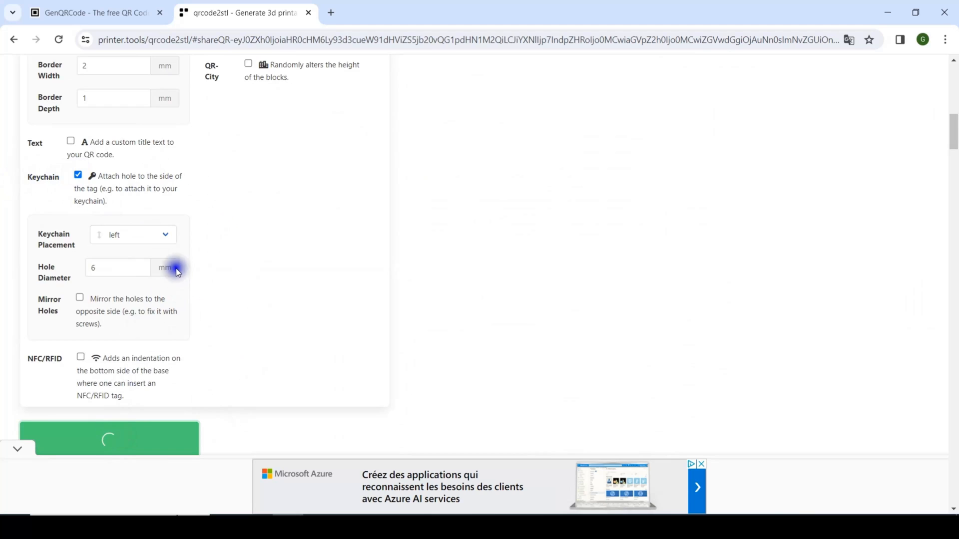
- Check the hole diameter and base depth options, and examine the keychain loop's thickness in the 3D preview
{"action": "left_click", "coordinate": [96, 270]}
{"action": "left_click", "coordinate": [115, 213]}
{"action": "scroll", "coordinate": [217, 213], "scroll_direction": "up", "scroll_amount": 2}
{"action": "scroll", "coordinate": [217, 213], "scroll_direction": "up", "scroll_amount": 1}
{"action": "double_click", "coordinate": [82, 159]}
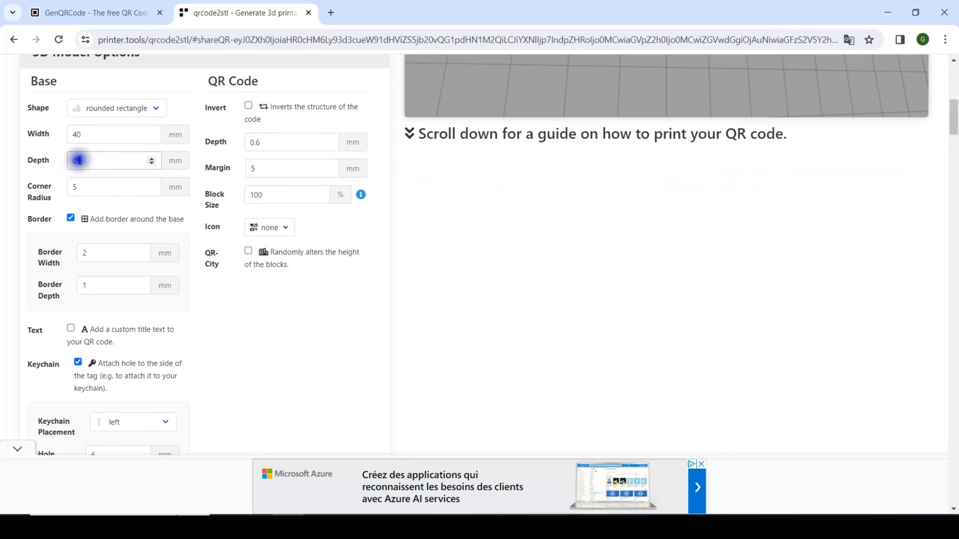
{"action": "scroll", "coordinate": [625, 280], "scroll_direction": "up", "scroll_amount": 3}
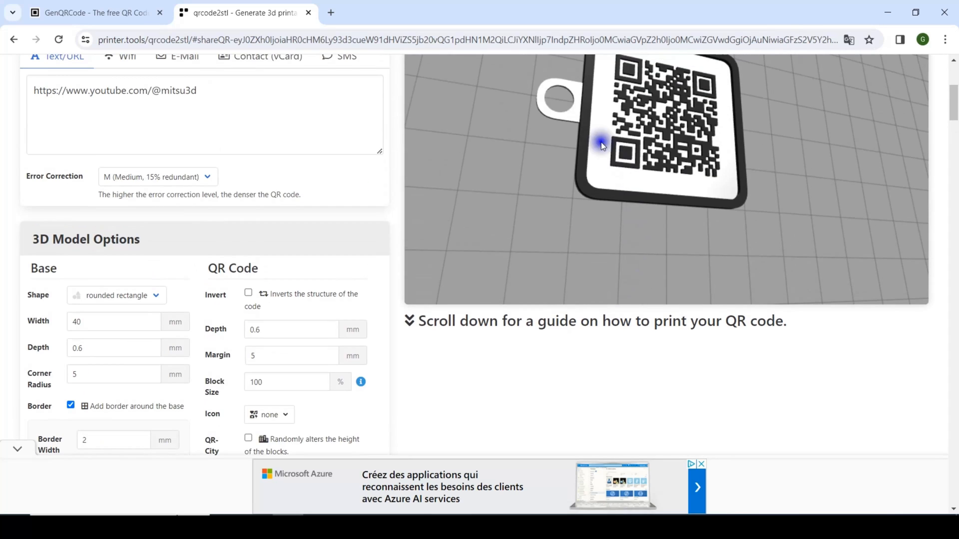
{"action": "scroll", "coordinate": [629, 233], "scroll_direction": "up", "scroll_amount": 2}
{"action": "scroll", "coordinate": [628, 234], "scroll_direction": "down", "scroll_amount": 2}
{"action": "left_click_drag", "start_coordinate": [617, 207], "coordinate": [639, 192]}
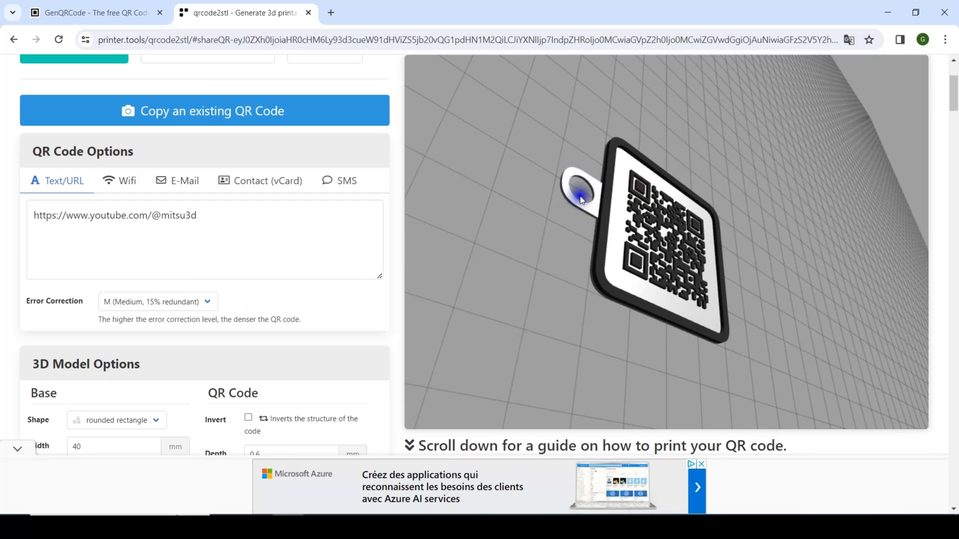
{"action": "left_click_drag", "start_coordinate": [586, 197], "coordinate": [518, 227]}
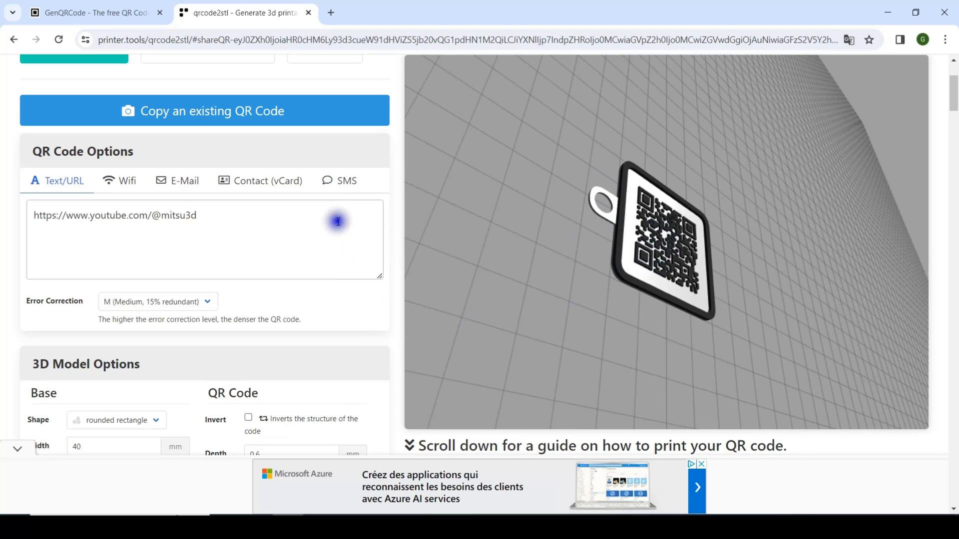
- Generate the 3D model of the QR code tag with its keychain loop again
{"action": "scroll", "coordinate": [348, 328], "scroll_direction": "up", "scroll_amount": 3}
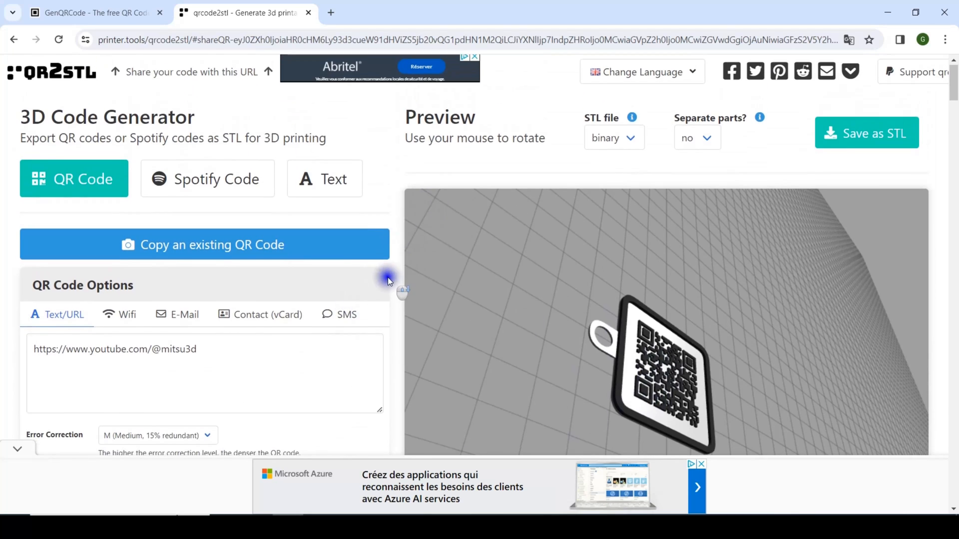
{"action": "scroll", "coordinate": [380, 281], "scroll_direction": "down", "scroll_amount": 15}
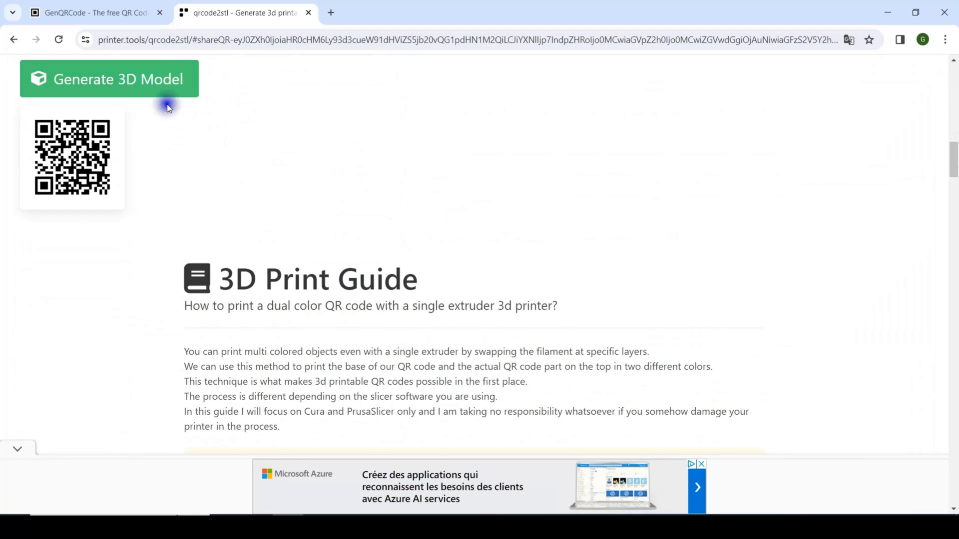
{"action": "left_click", "coordinate": [158, 77]}
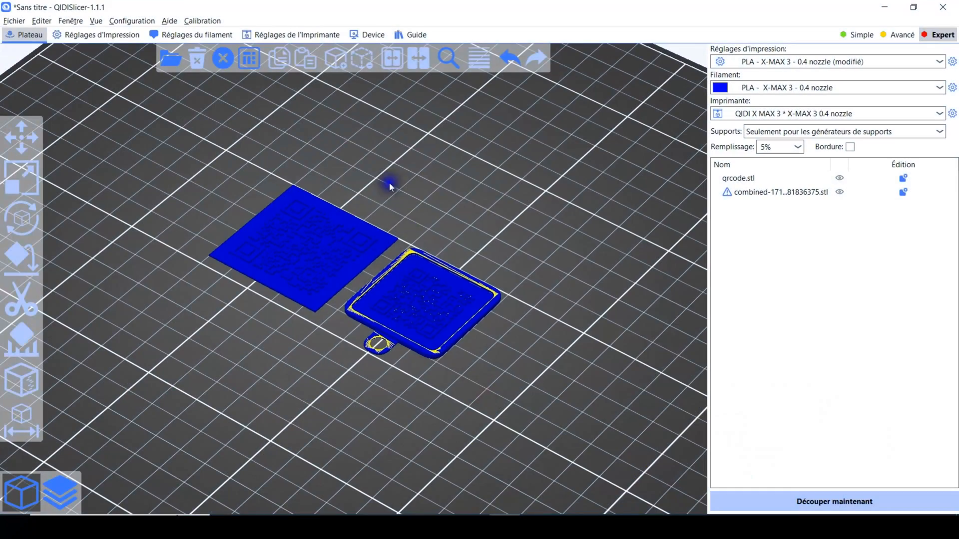
- Switch to QIDISlicer, check the mesh errors of the combined STL and slice both QR code models
{"action": "mouse_move", "coordinate": [344, 372]}
{"action": "left_mouse_down"}
{"action": "mouse_move", "coordinate": [358, 379]}
{"action": "mouse_move", "coordinate": [348, 381]}
{"action": "left_mouse_up"}
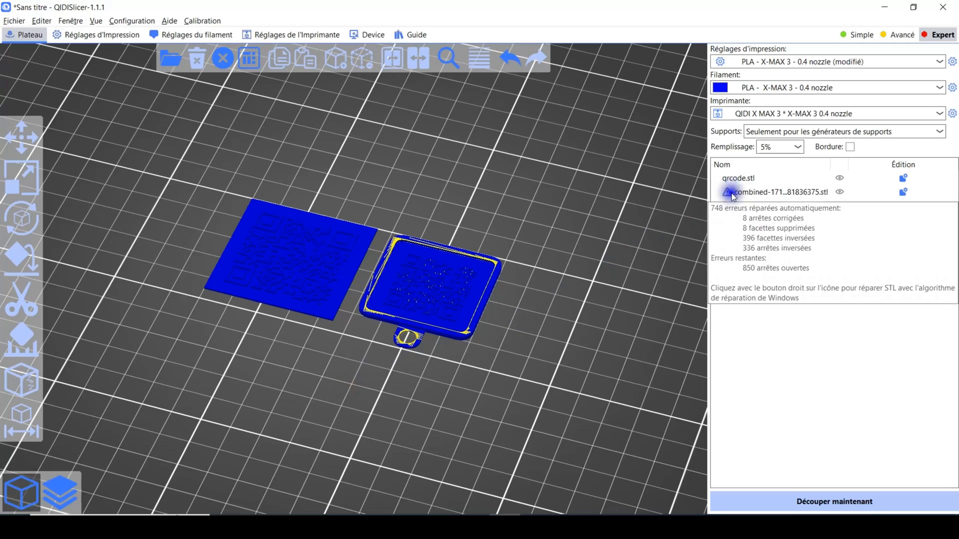
{"action": "left_click_drag", "start_coordinate": [577, 304], "coordinate": [533, 326]}
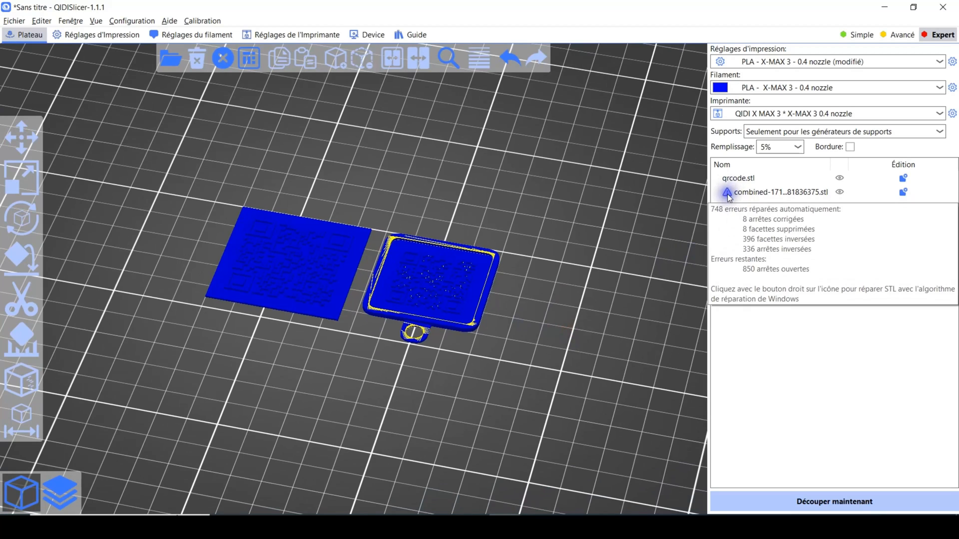
{"action": "left_click", "coordinate": [825, 496]}
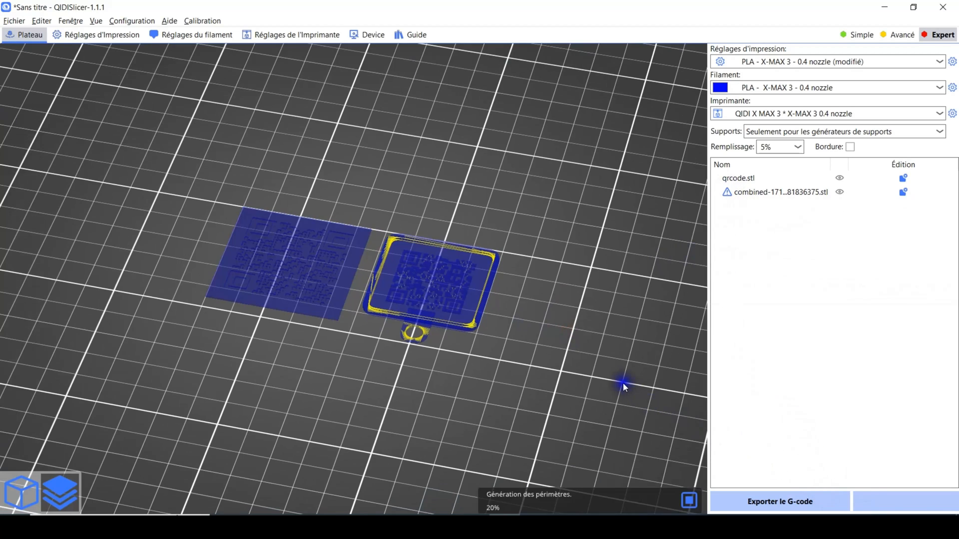
{"action": "scroll", "coordinate": [457, 338], "scroll_direction": "up", "scroll_amount": 5}
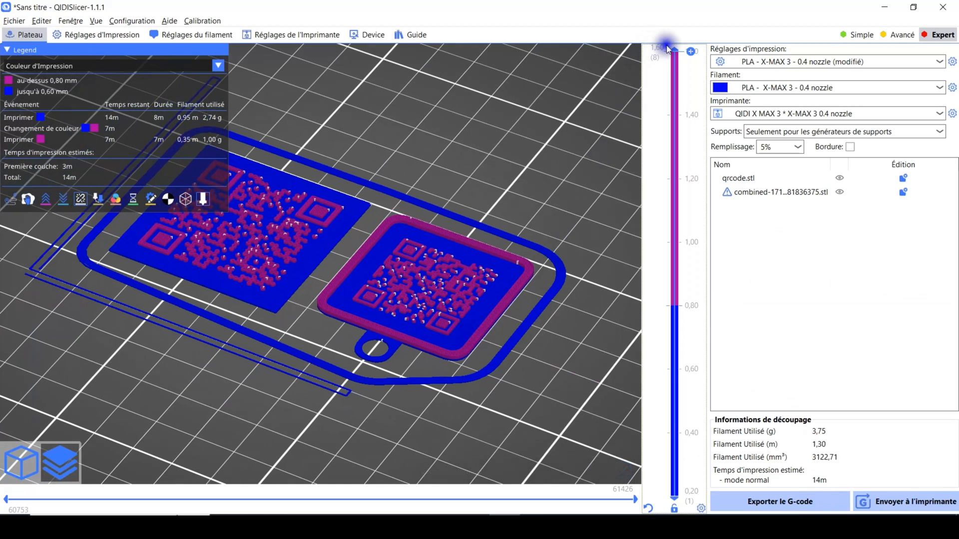
- Examine the sliced layers of both QR codes around the 0.80 mm color change and over the full height
{"action": "left_click_drag", "start_coordinate": [674, 50], "coordinate": [675, 119]}
{"action": "left_click_drag", "start_coordinate": [674, 178], "coordinate": [683, 325]}
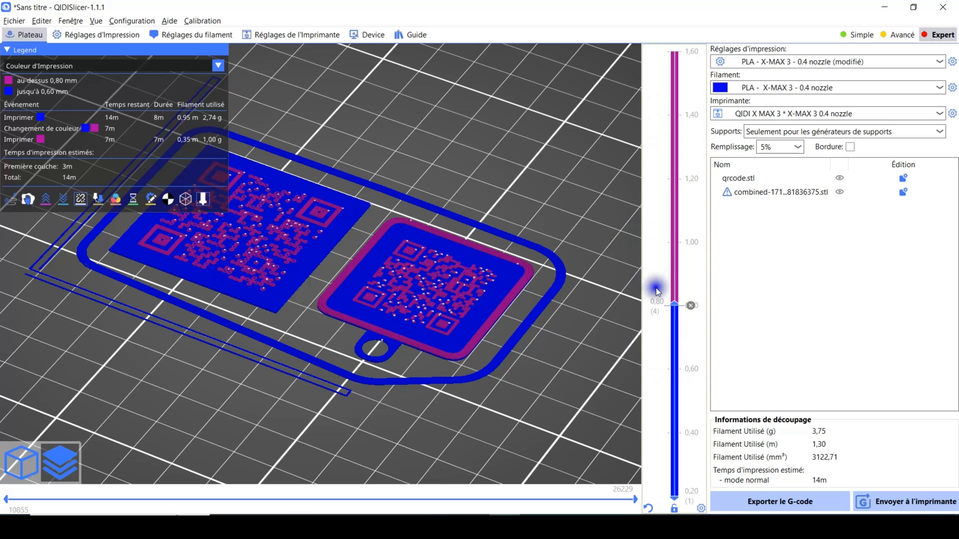
{"action": "left_click", "coordinate": [670, 165]}
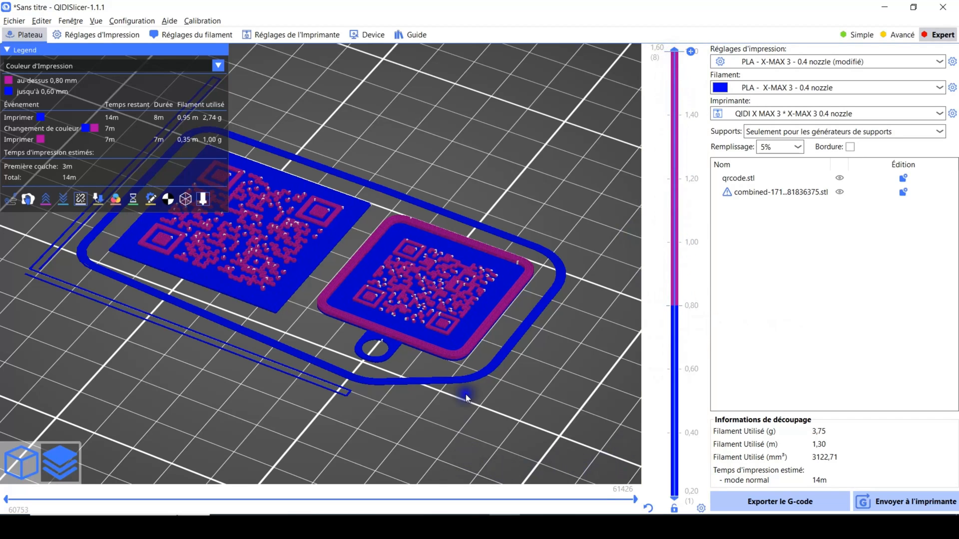
{"action": "left_click", "coordinate": [581, 370]}
{"action": "left_click_drag", "start_coordinate": [519, 360], "coordinate": [388, 385]}
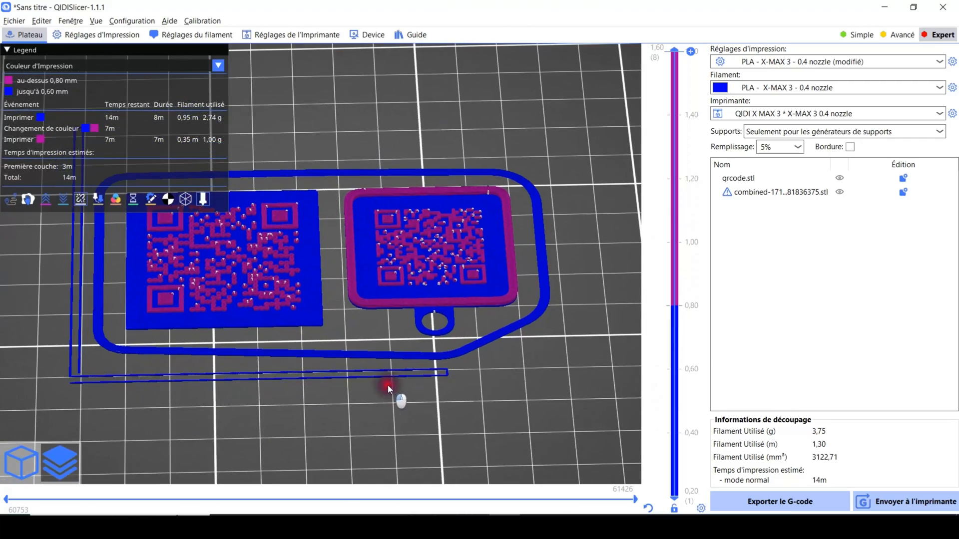